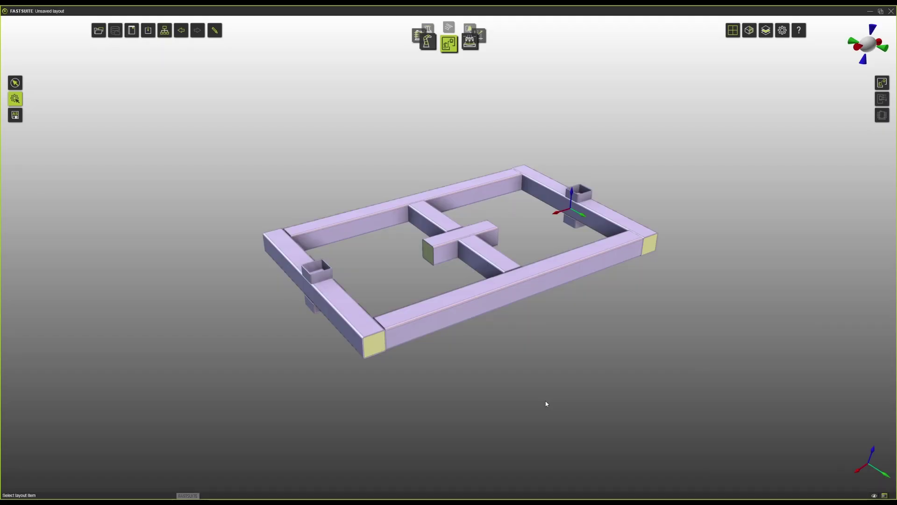
Set the camera projection to Orthographic in Settings and enter Fixture Builder mode.
left_click(782, 34)
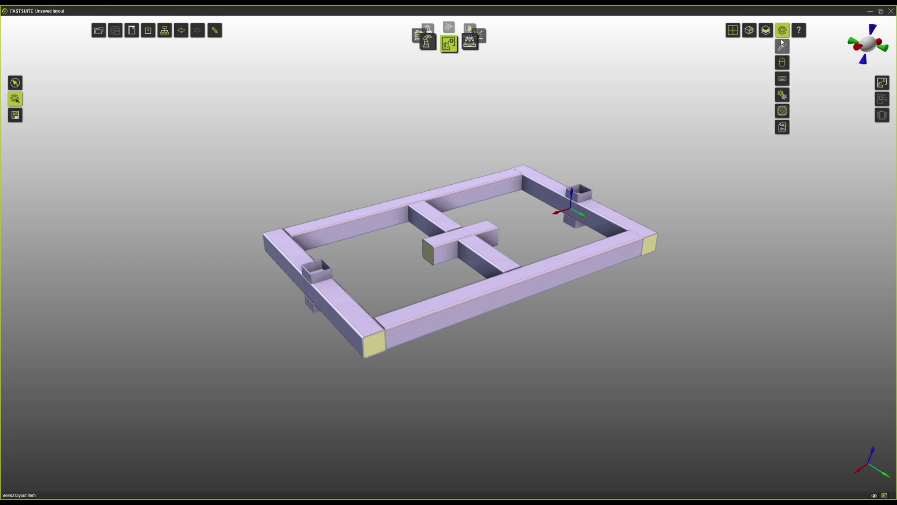
left_click(782, 95)
left_click(746, 228)
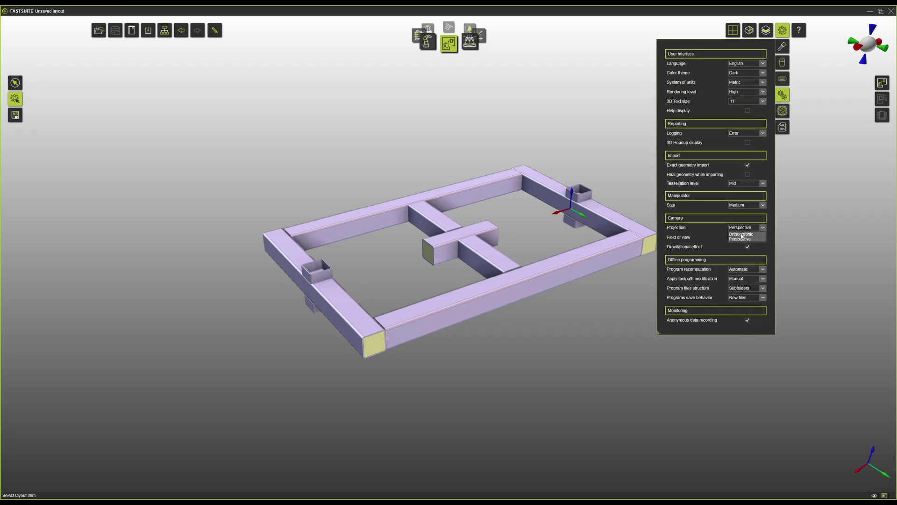
left_click(744, 232)
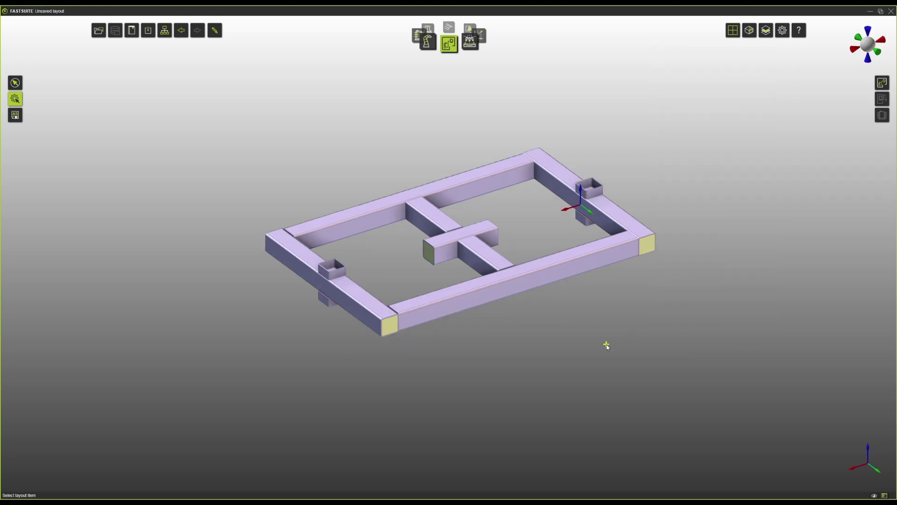
left_click(431, 29)
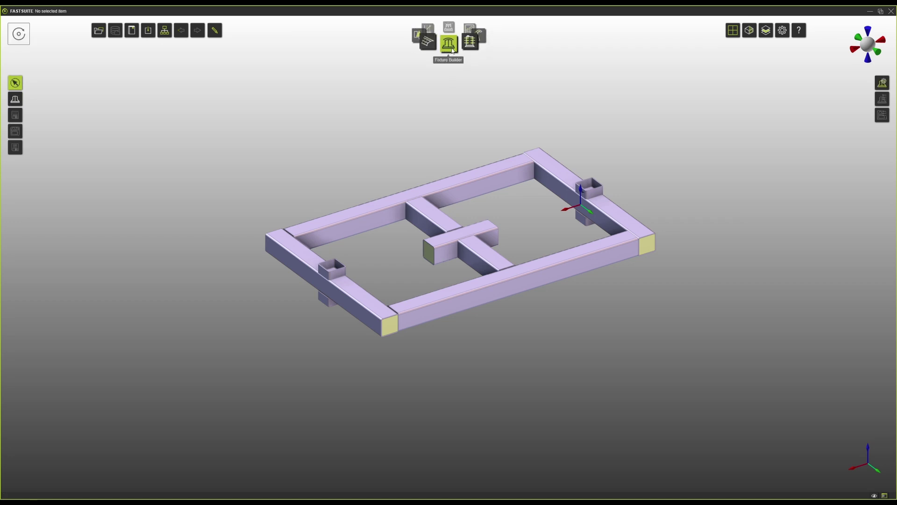
Start Create/Edit a Fixture and place the origin at the frame's centre cross, below the frame.
left_click(15, 98)
left_click(870, 29)
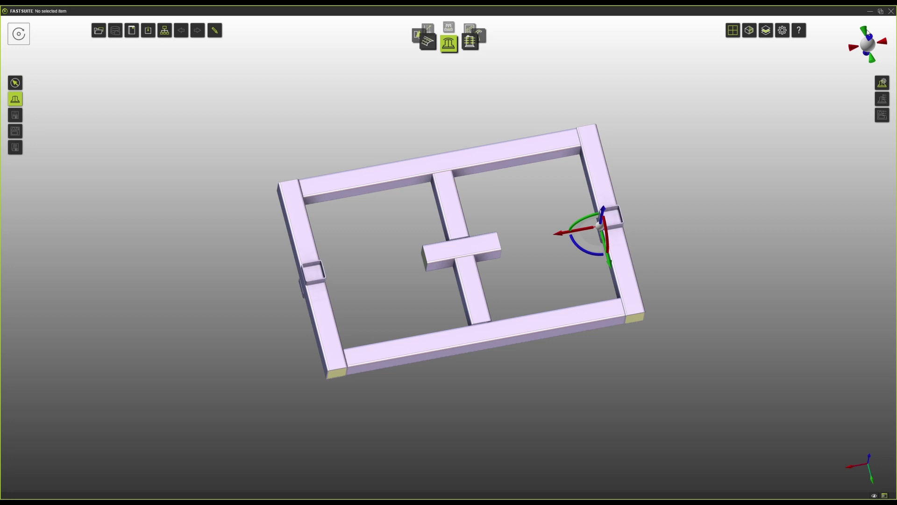
left_click_drag(578, 263, 435, 265)
left_click(866, 61)
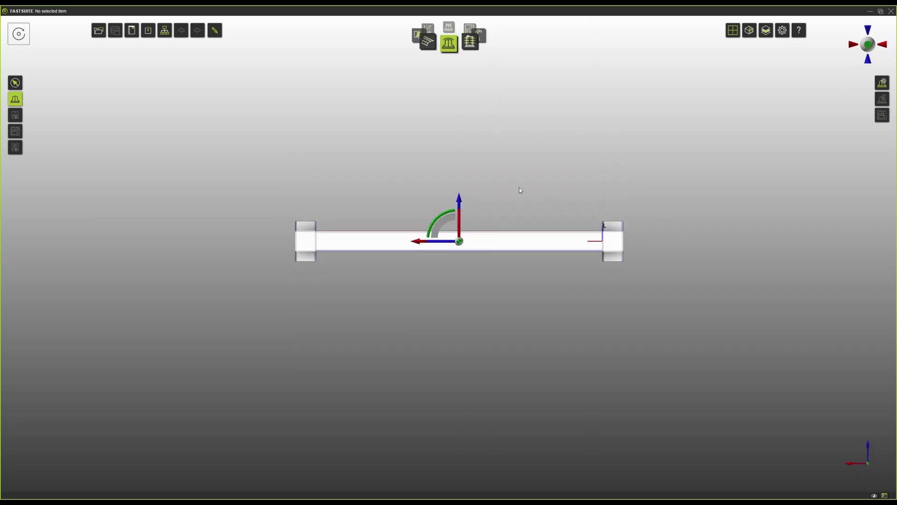
left_click_drag(460, 197, 460, 264)
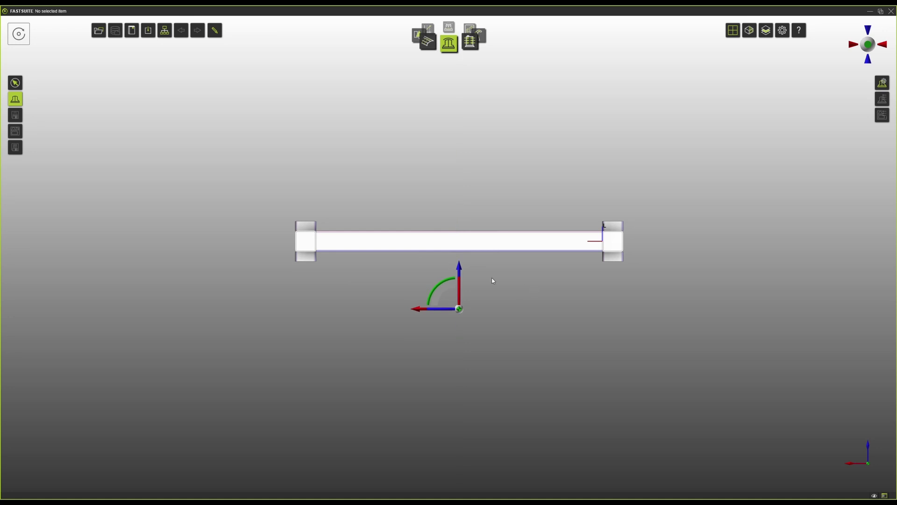
middle_click_drag(493, 280, 536, 292)
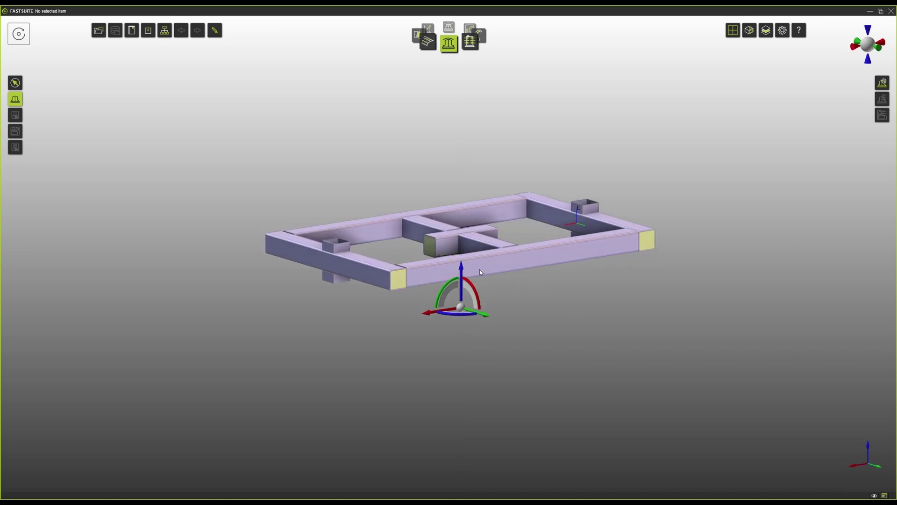
Create a Fixture at the positioned origin under the door frame.
middle_click_drag(479, 268, 483, 271)
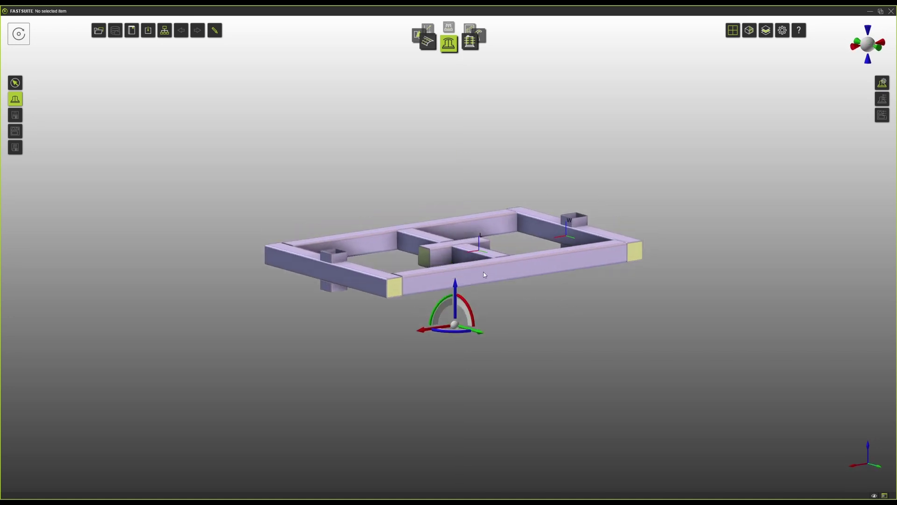
right_click(457, 325)
left_click(441, 332)
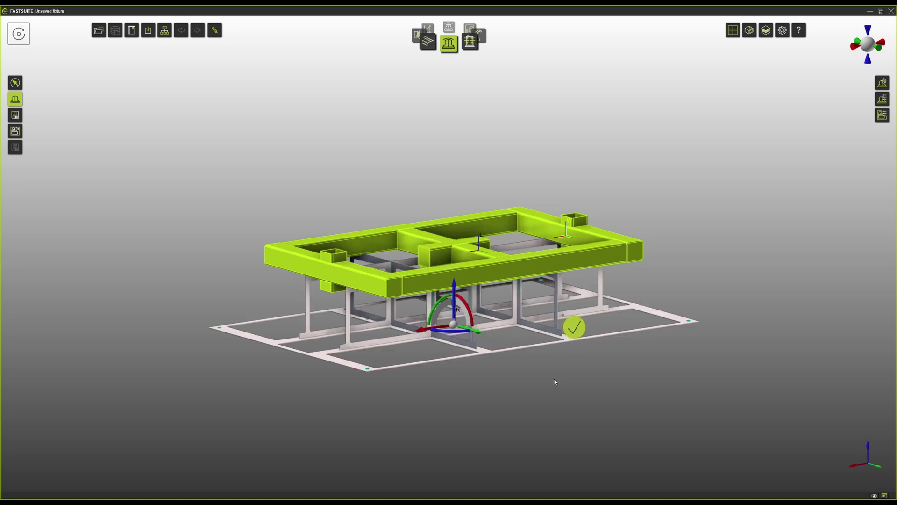
Compute the support plates and inspect the base plate grid with its slotted vertical supports.
right_click(452, 329)
left_click(465, 349)
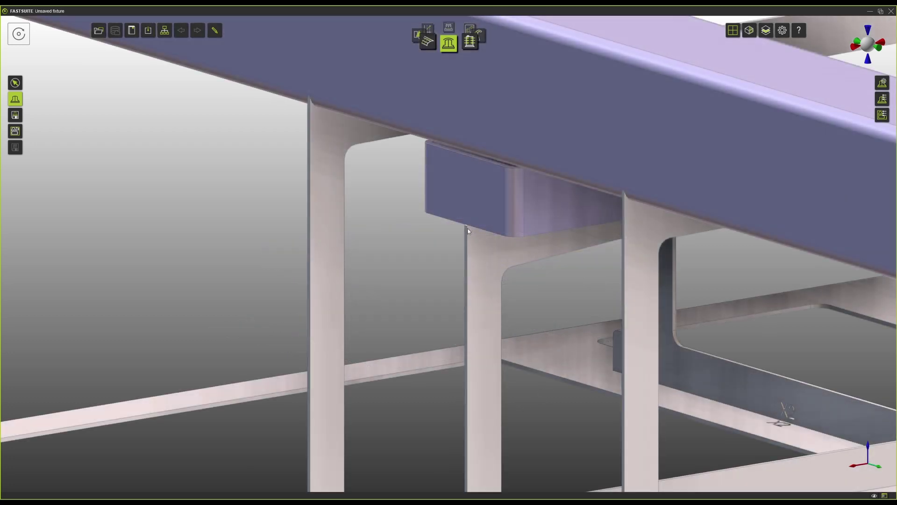
middle_click_drag(660, 210, 321, 383)
mouse_move(858, 195)
middle_mouse_down()
mouse_move(498, 315)
mouse_move(514, 359)
mouse_move(522, 216)
mouse_move(509, 239)
mouse_move(538, 242)
middle_mouse_up()
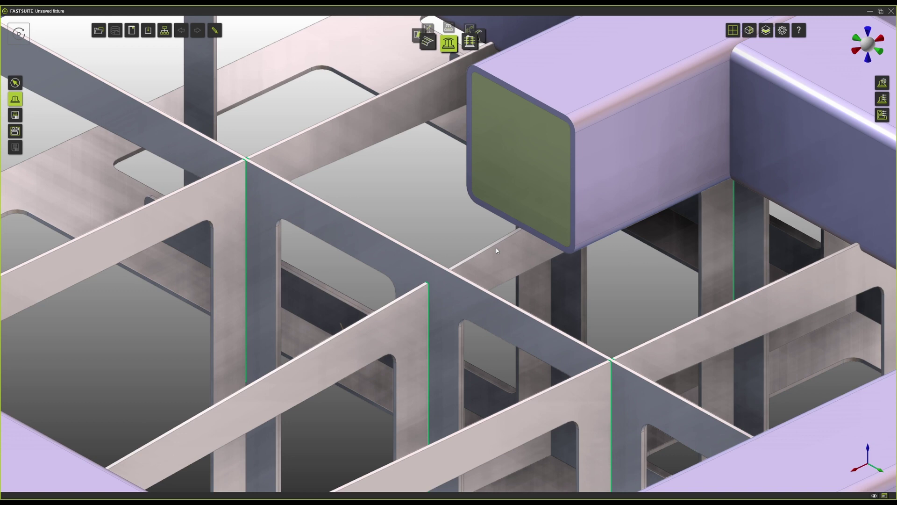
scroll(496, 250, "down", 10)
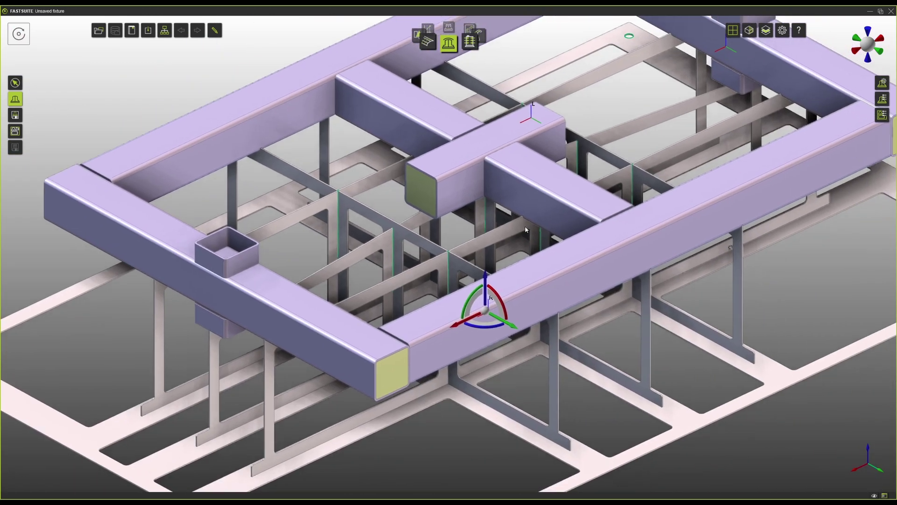
scroll(572, 291, "up", 2)
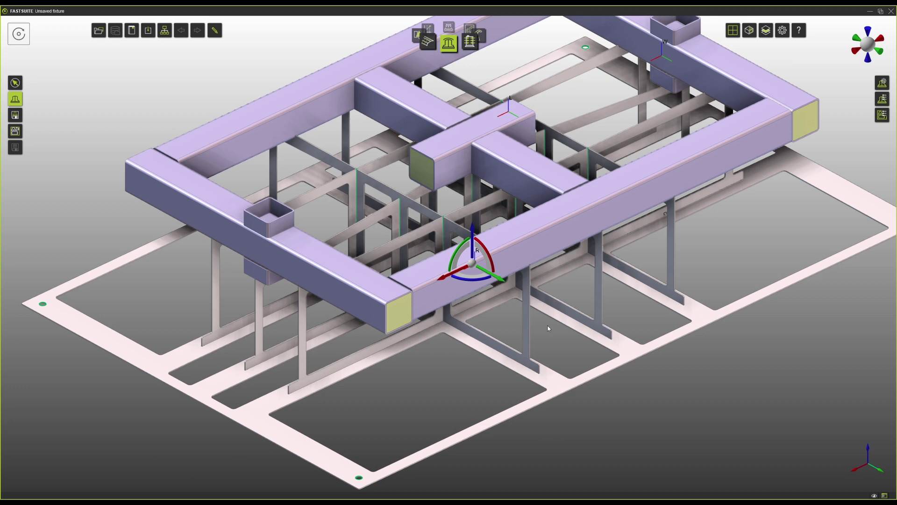
scroll(569, 306, "down", 2)
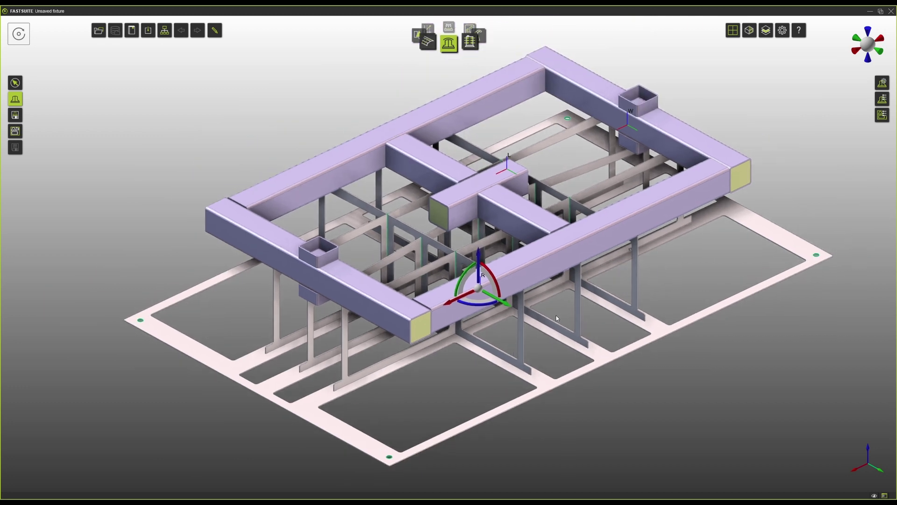
scroll(549, 315, "up", 1)
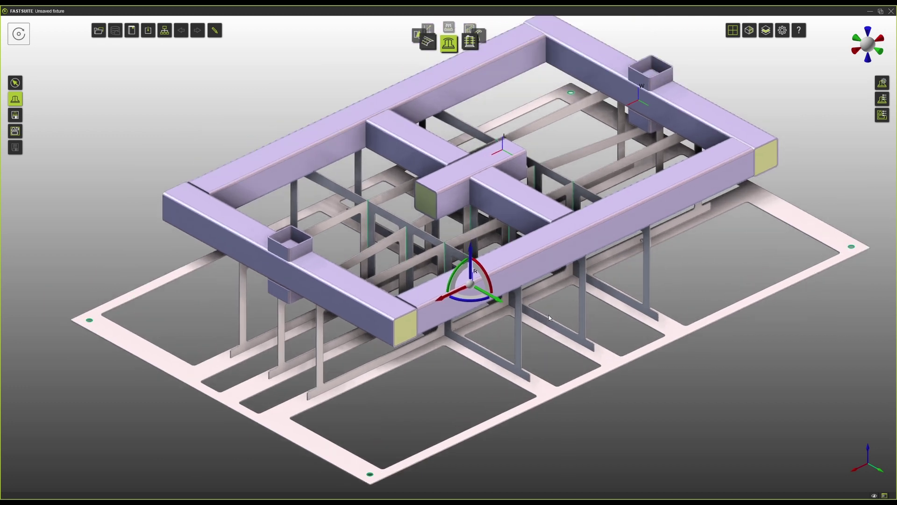
Set the Fixture type to Fixture for welding and regenerate the fixture.
left_click(880, 104)
left_click(851, 91)
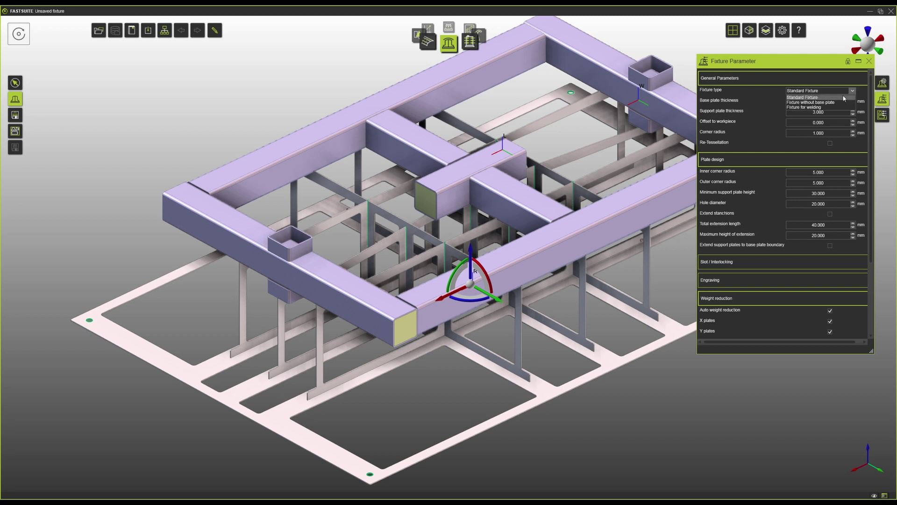
left_click(836, 107)
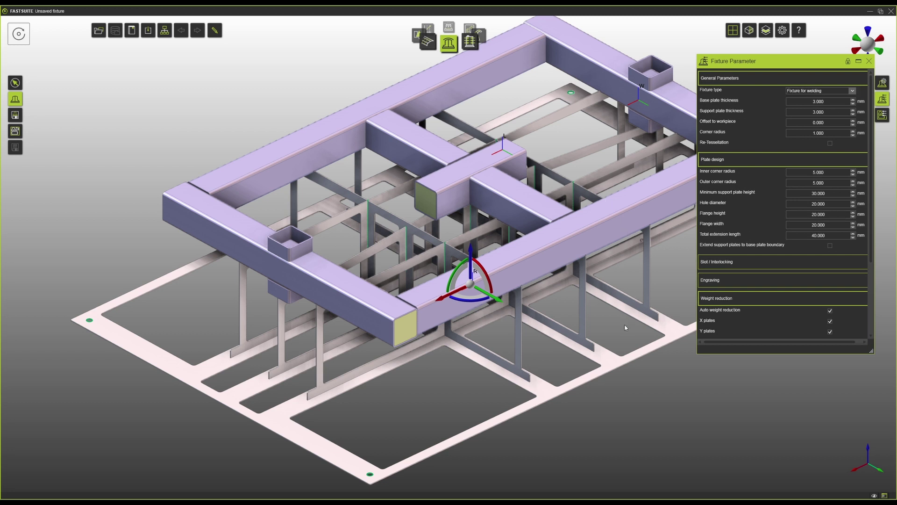
left_click(16, 100)
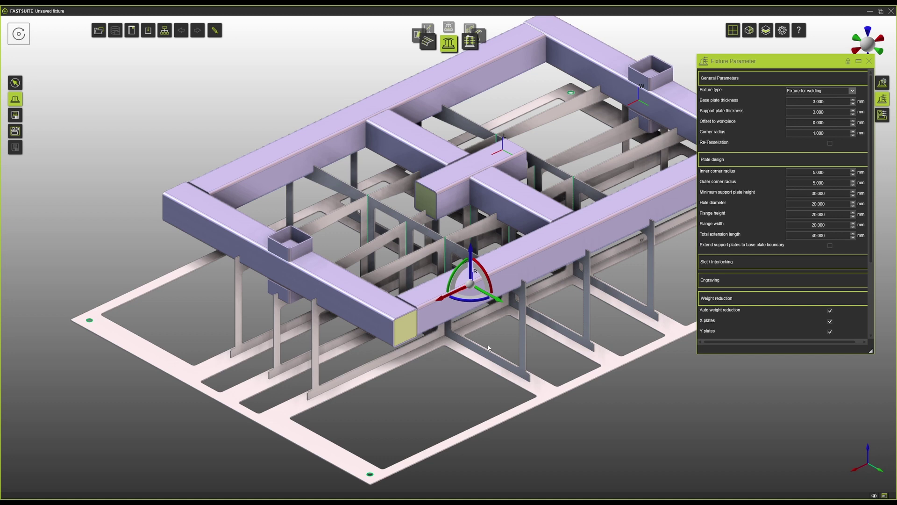
Pan and zoom along the welding fixture to inspect the flanged supports to the other tube end.
scroll(619, 281, "up", 5)
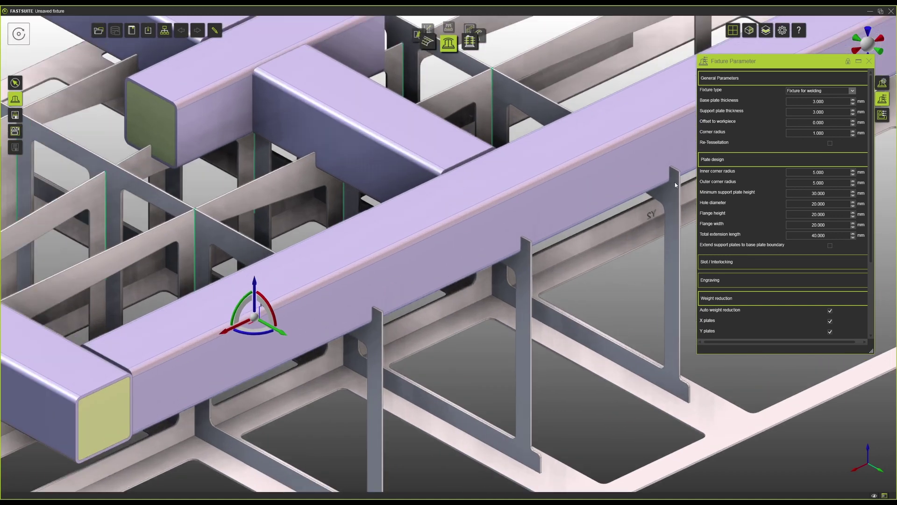
middle_click_drag(363, 315, 482, 273)
scroll(482, 273, "down", 3)
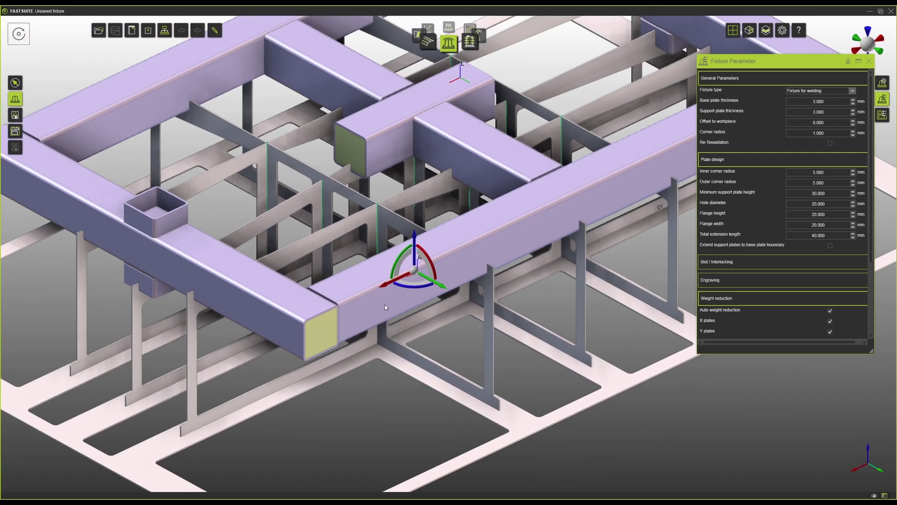
middle_click_drag(228, 310, 375, 292)
scroll(278, 270, "up", 3)
middle_click_drag(672, 84, 451, 237)
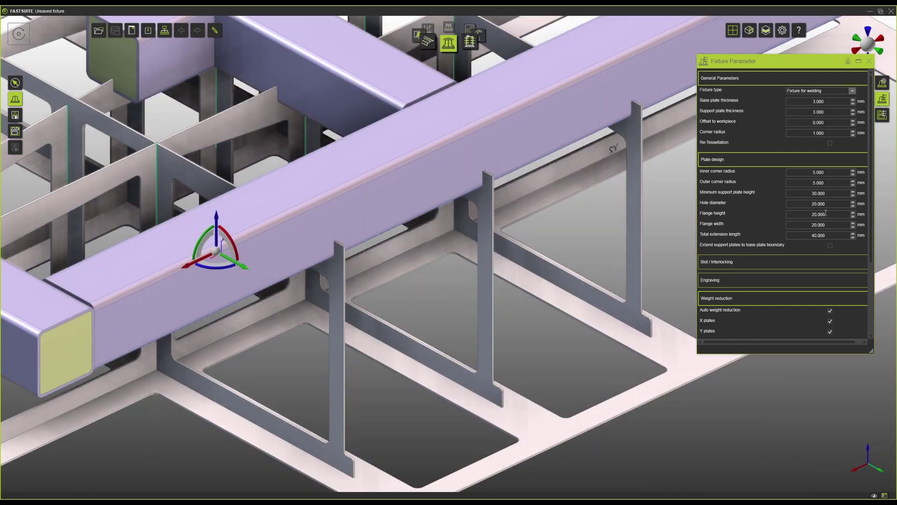
Set Flange height and Flange width to 40 and regenerate the supports.
type("40")
double_click(815, 225)
type("40")
left_click(15, 99)
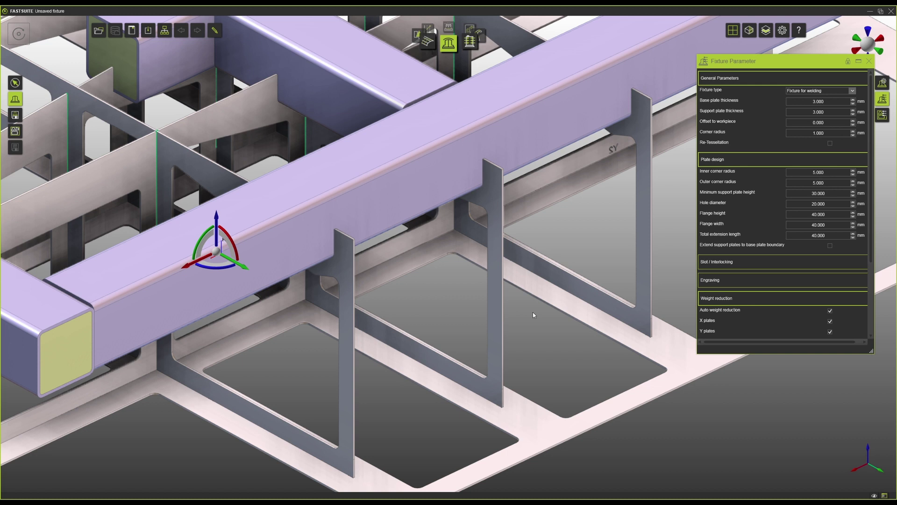
Slide the right-hand support plate along the tube and apply its new position.
scroll(596, 237, "down", 1)
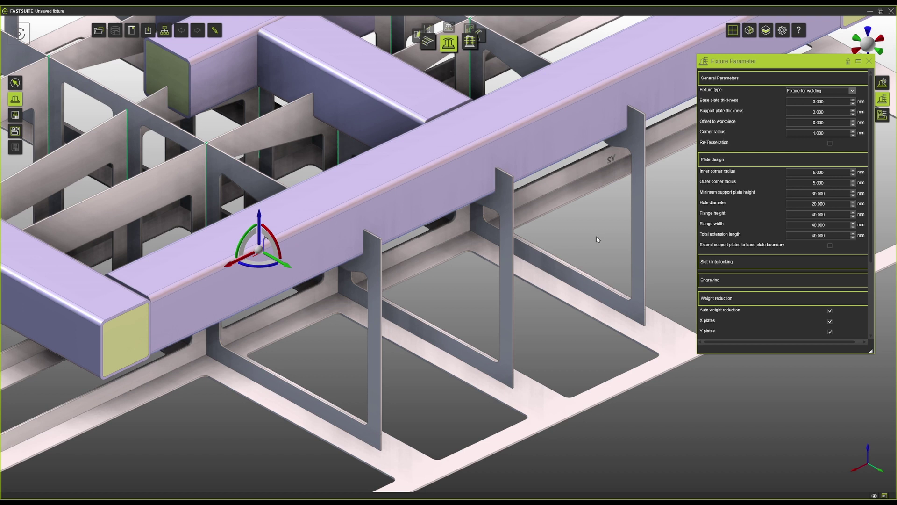
middle_click_drag(597, 236, 562, 247)
left_click(608, 131)
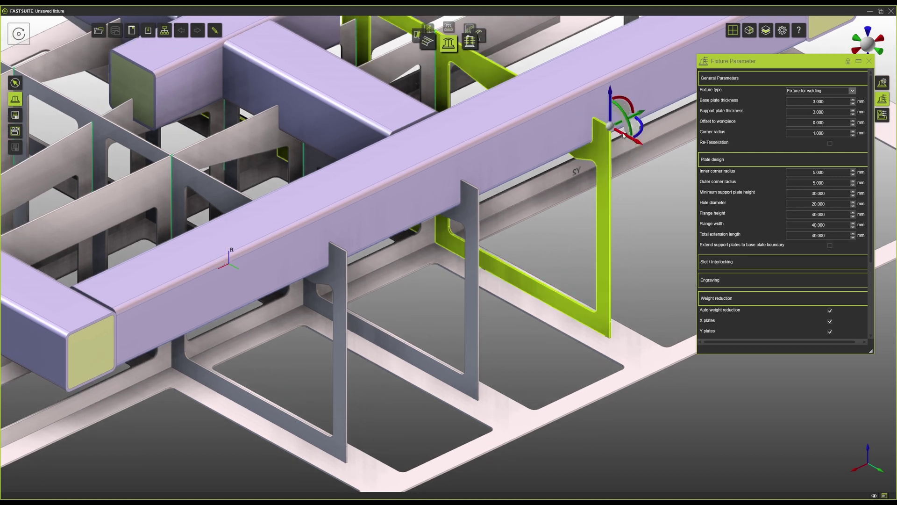
left_click_drag(621, 137, 618, 106)
left_click(633, 139)
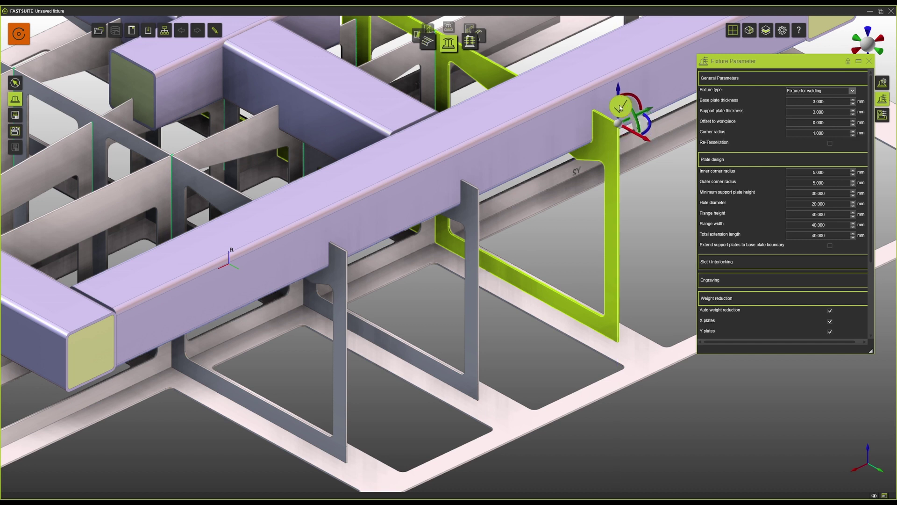
left_click(576, 212)
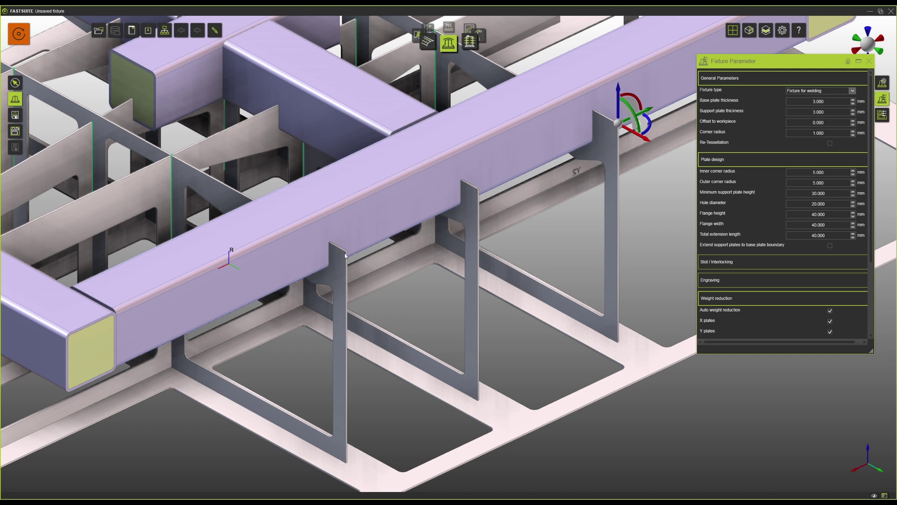
Shift the middle green support plate slightly left along the purple tube, then deselect it.
left_click(346, 256)
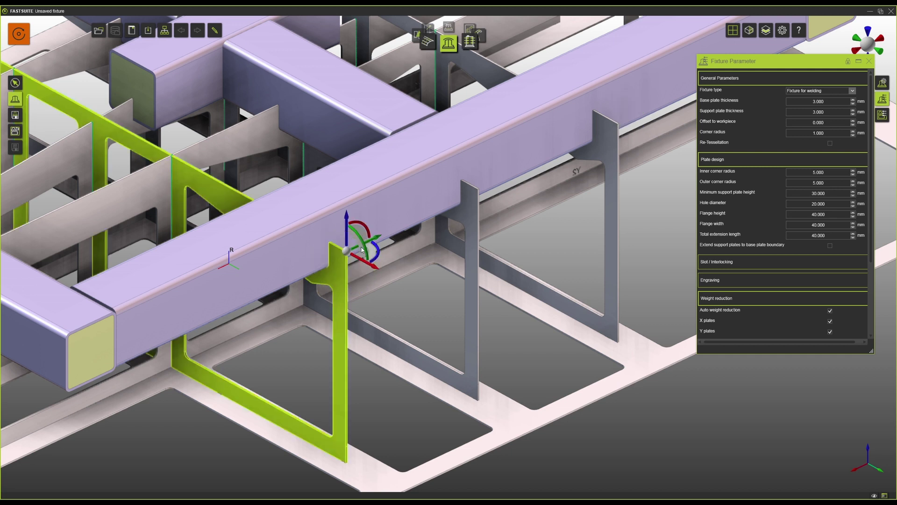
left_click_drag(360, 259, 355, 262)
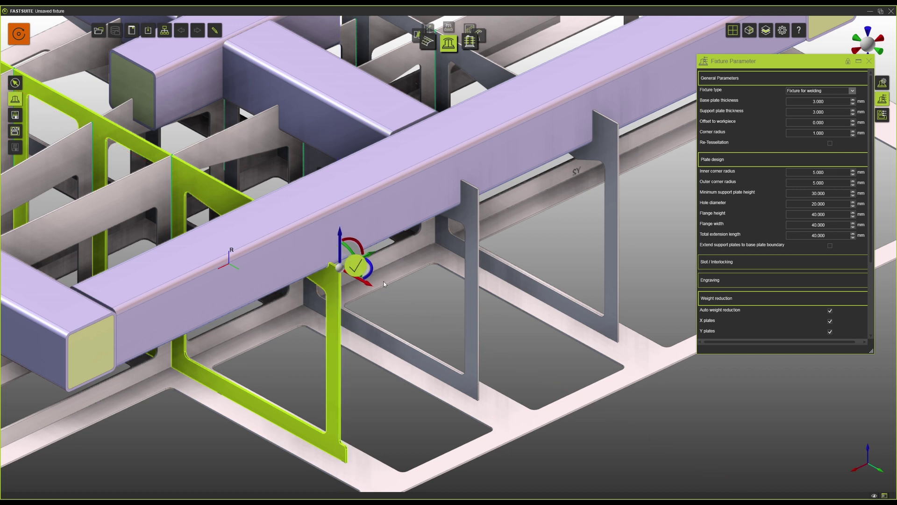
left_click(347, 257)
left_click_drag(346, 255, 340, 244)
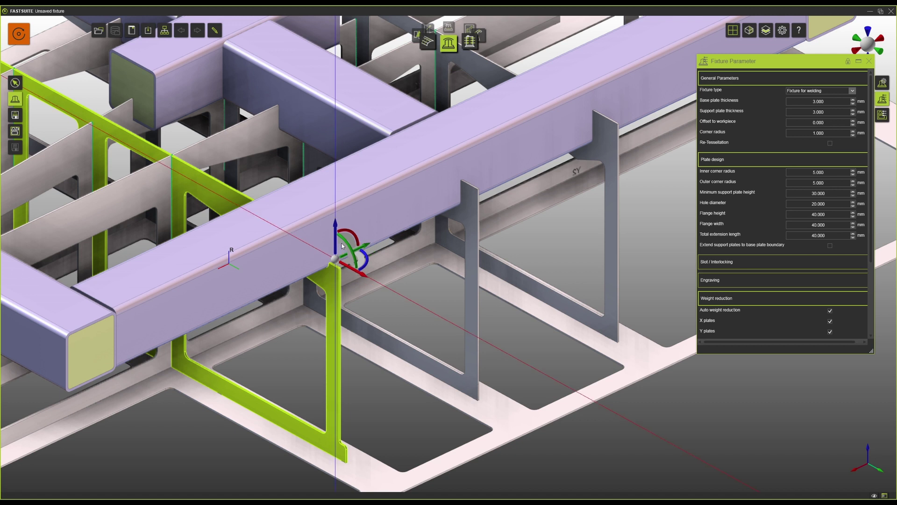
left_click(405, 297)
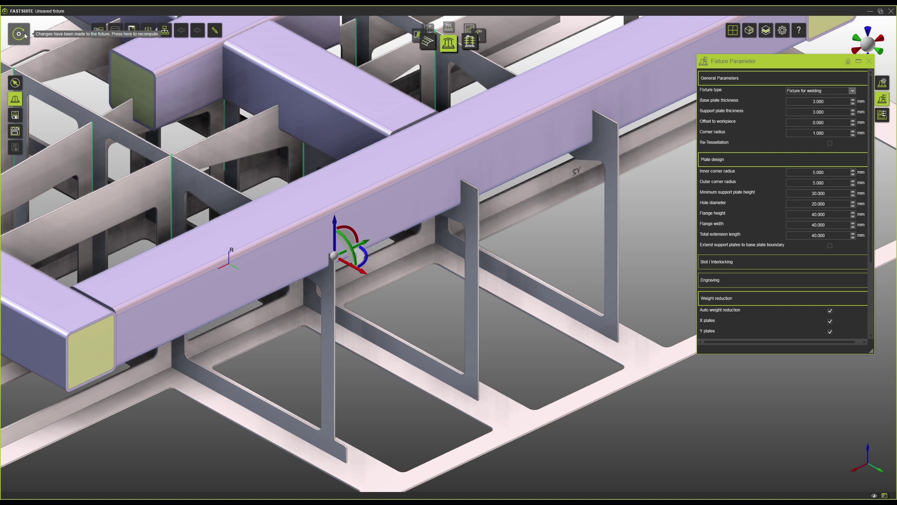
Recompute the fixture, then move a support unit and a vertical support plate along the fixture.
left_click(24, 35)
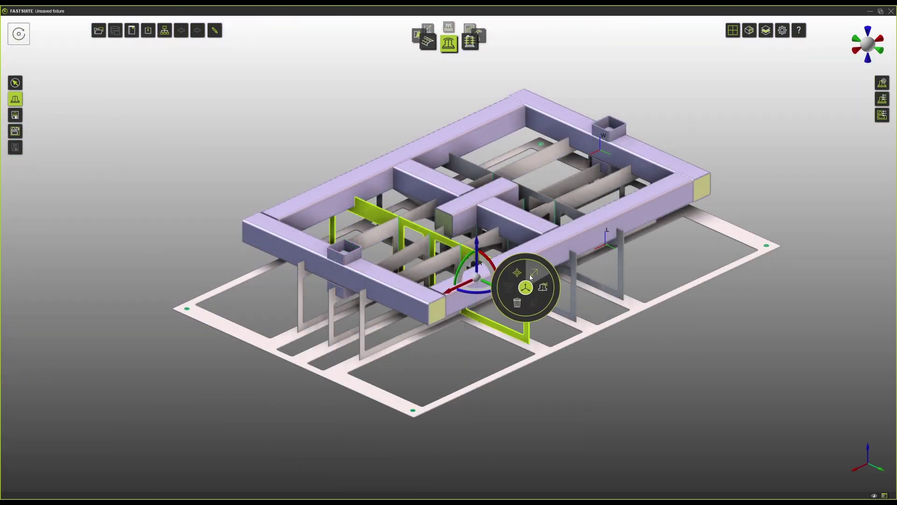
left_click_drag(454, 286, 369, 324)
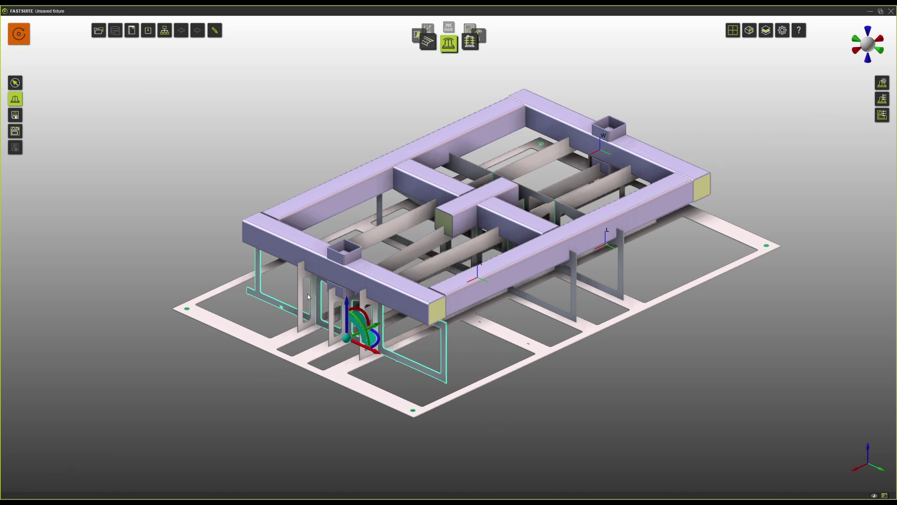
left_click(306, 274)
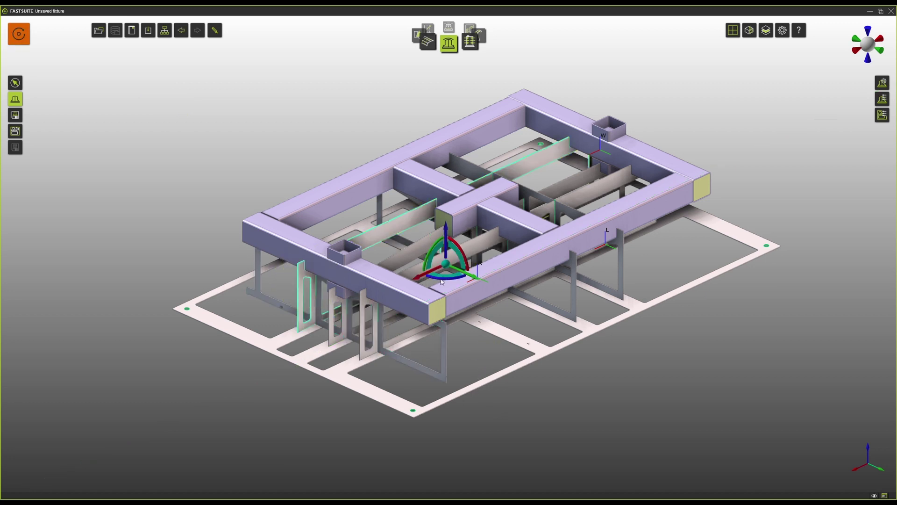
left_click_drag(461, 275, 421, 240)
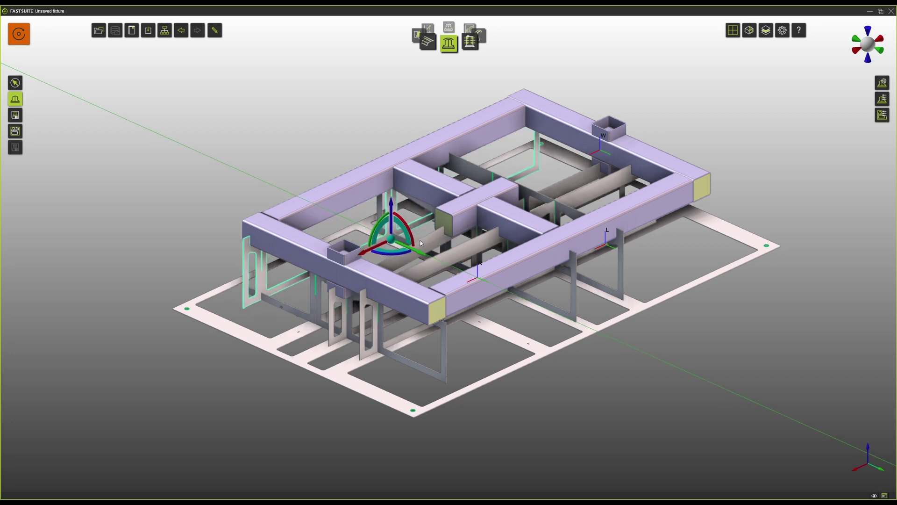
Shift the long beam assembly toward the front and move a side upright along the fixture.
left_click(363, 295)
left_click(365, 296)
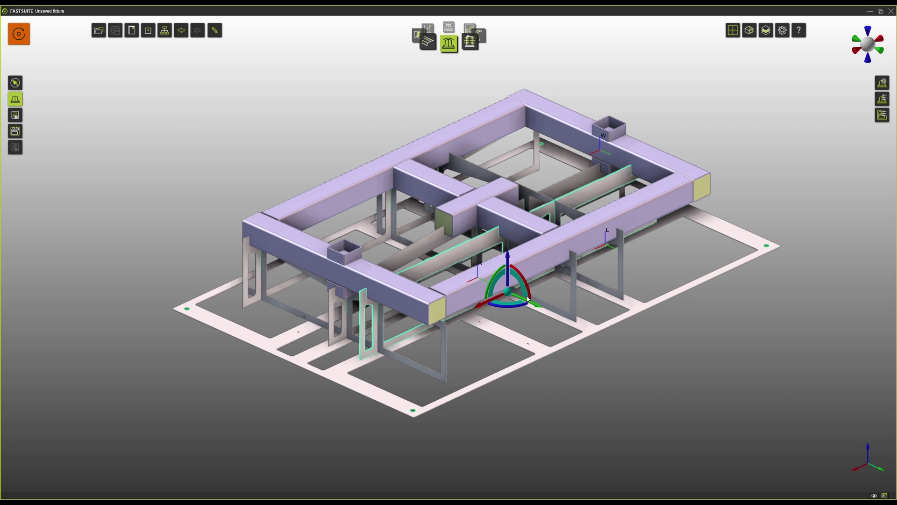
left_click_drag(528, 299, 582, 325)
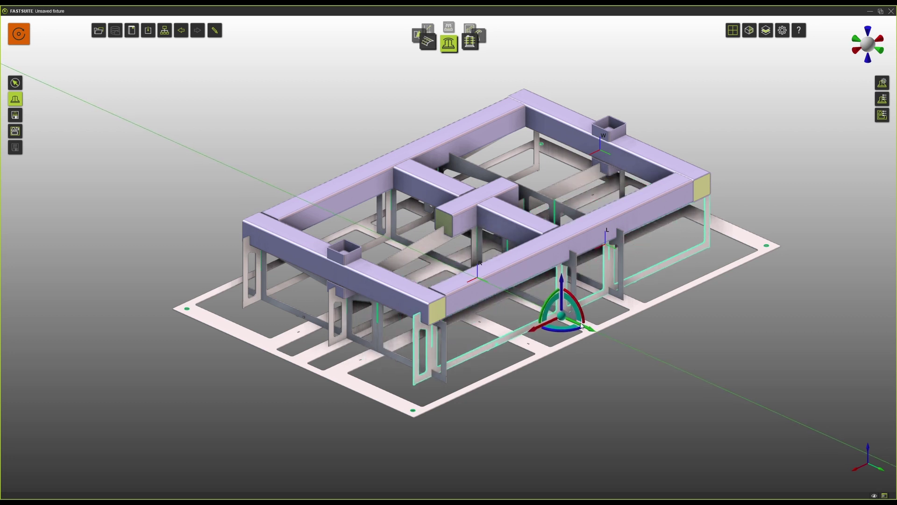
left_click(617, 239)
left_click(620, 240)
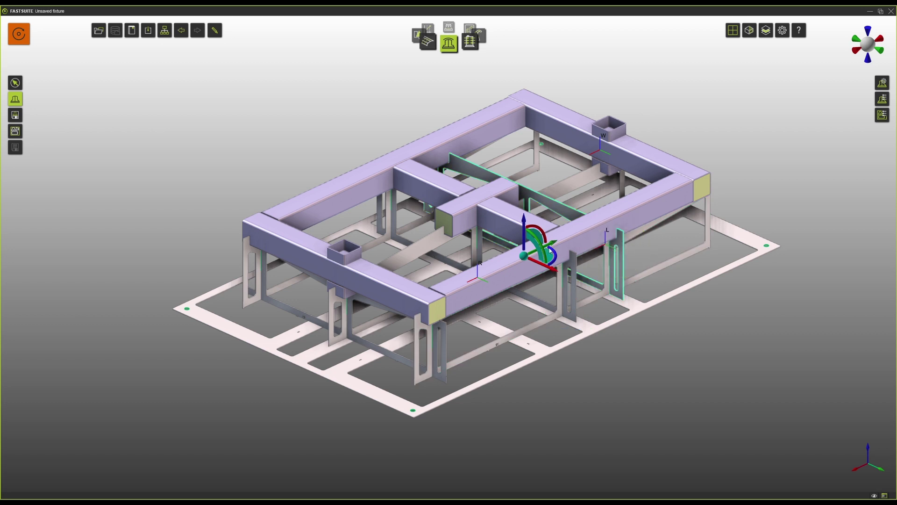
left_click_drag(550, 251, 638, 204)
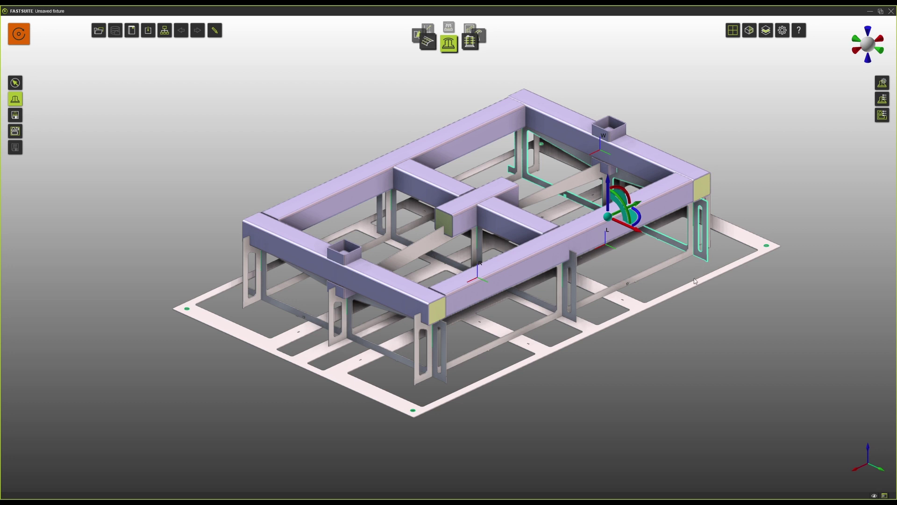
Rebuild the welding fixture so the moved plates, beams and uprights regenerate in place.
left_click(17, 35)
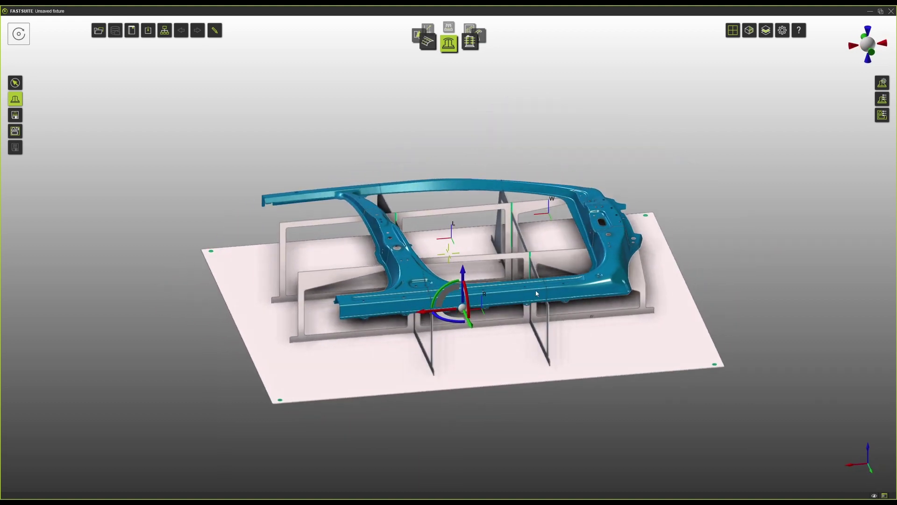
From the top view, split the base plate into two halves across the middle.
middle_click_drag(536, 294, 612, 304)
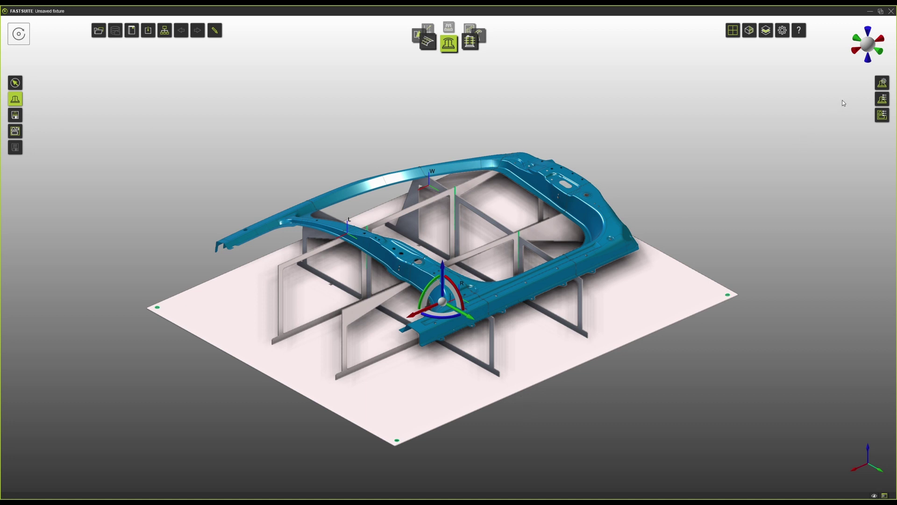
left_click(868, 31)
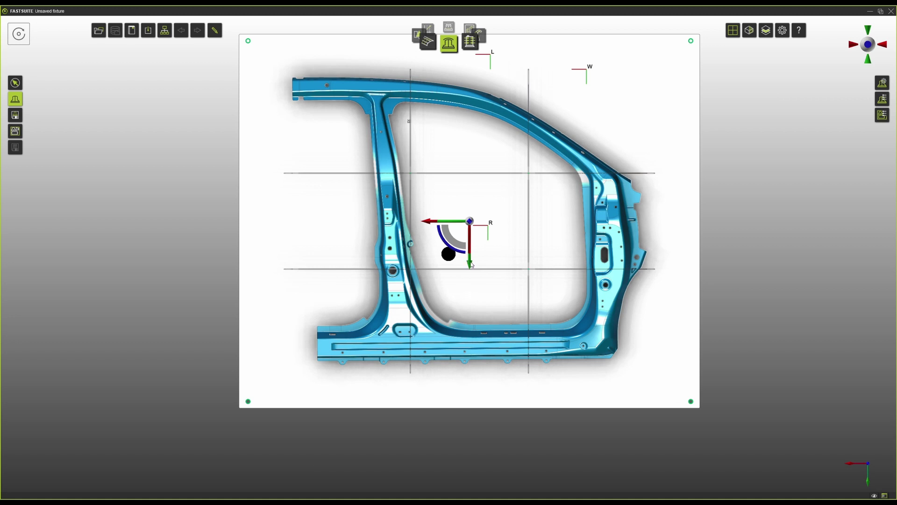
right_click(471, 269)
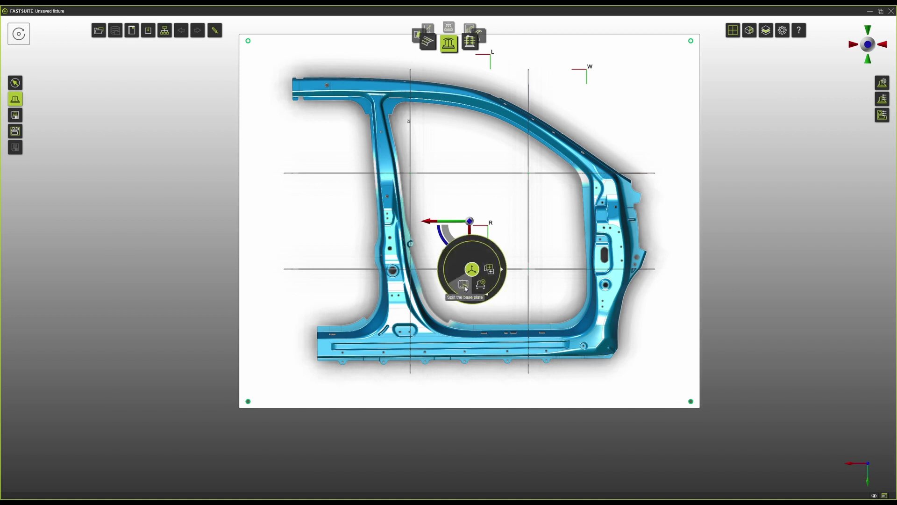
left_click(465, 284)
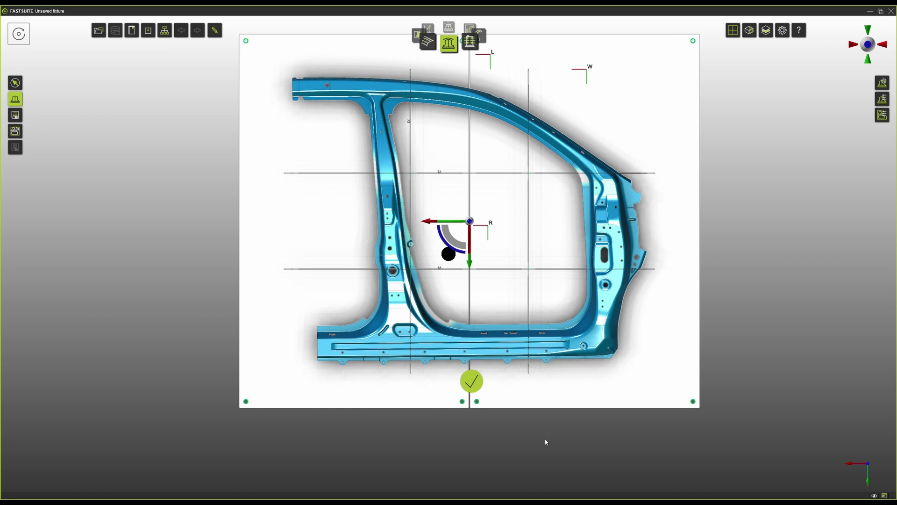
middle_click_drag(547, 442, 632, 346)
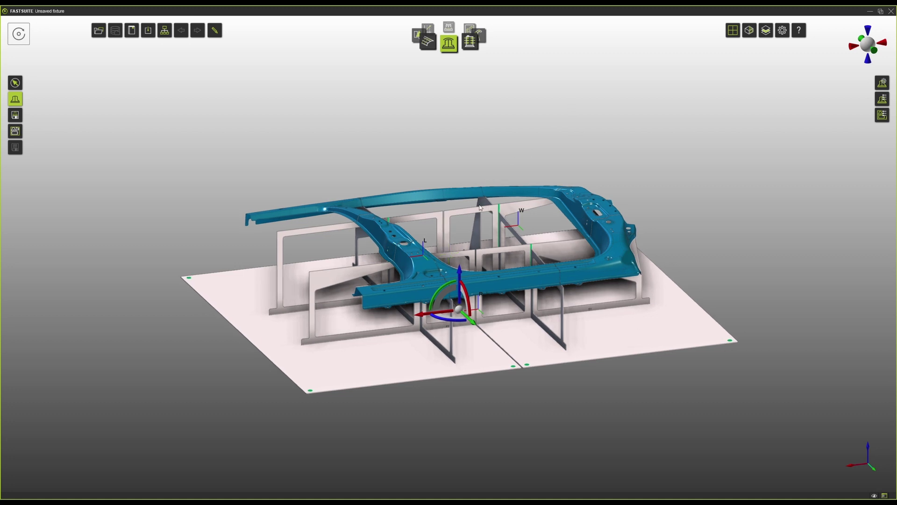
Delete all the supports standing on the base plate halves under the door frame.
left_click(528, 248)
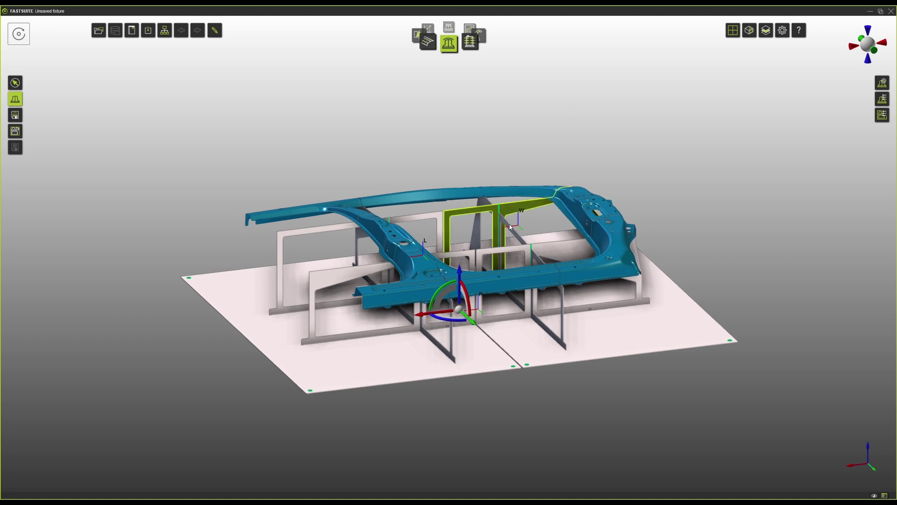
left_click(553, 252, "ctrl")
right_click(554, 257)
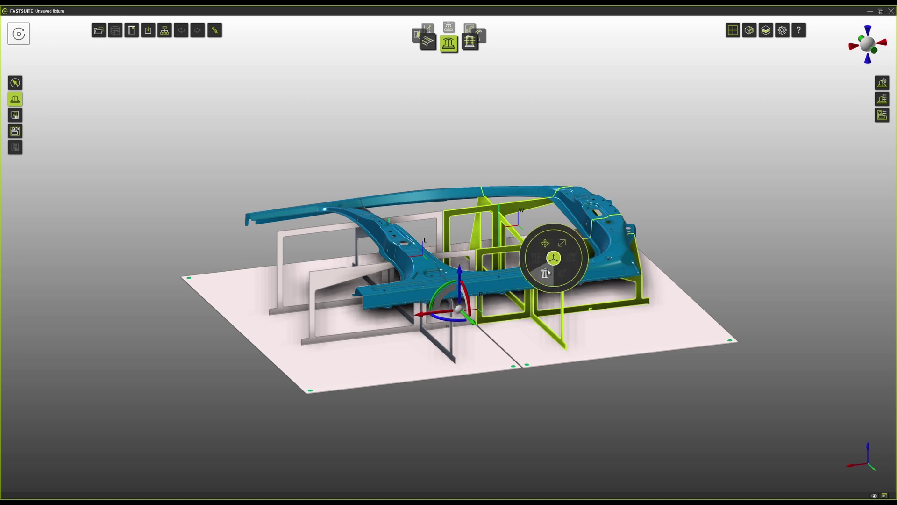
left_click(547, 270)
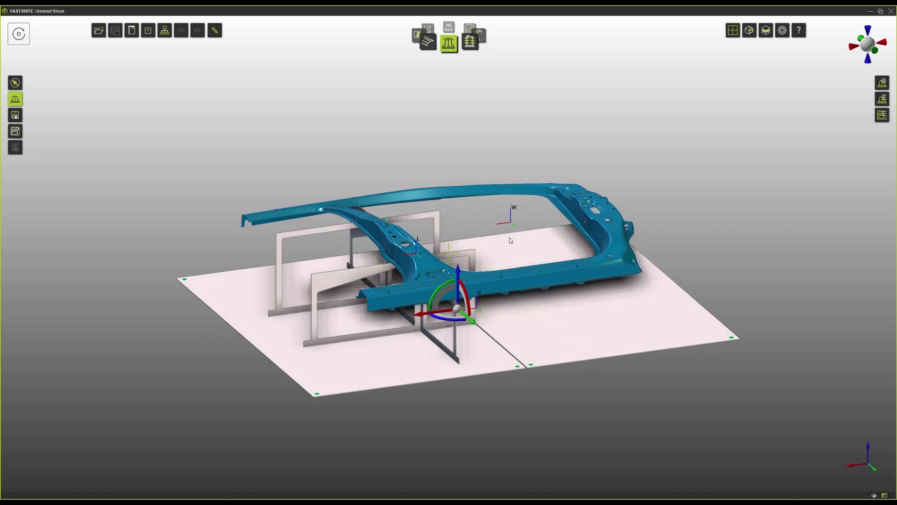
middle_click_drag(509, 237, 368, 291)
right_click(360, 267)
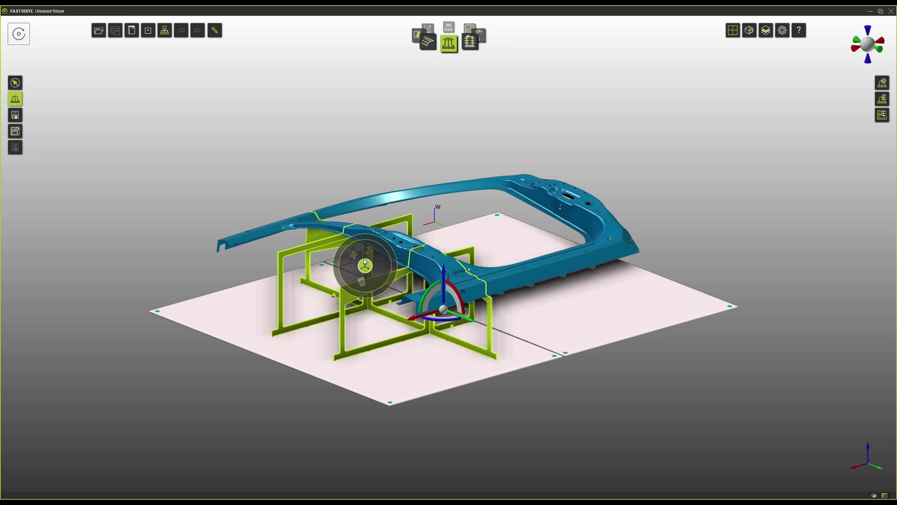
left_click(359, 280)
middle_click_drag(413, 266, 517, 245)
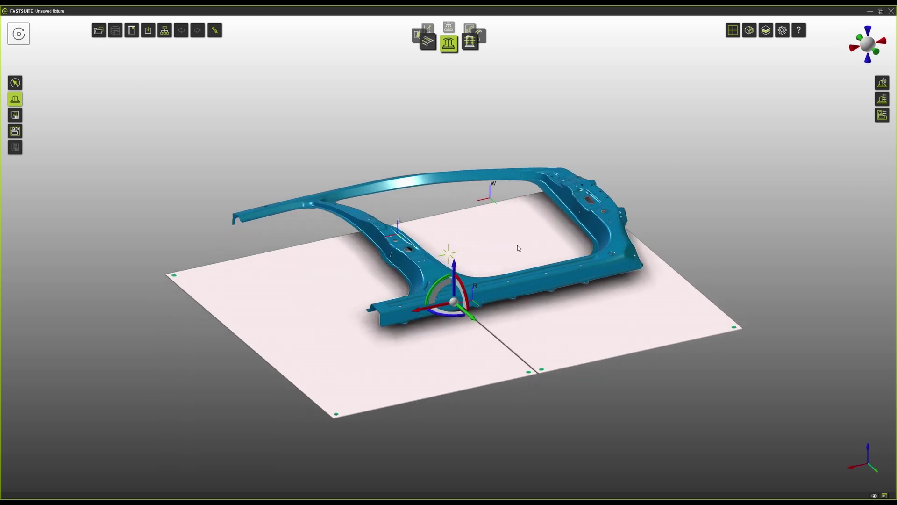
In top view, split the left and right base plate halves horizontally into four quarters.
left_click(867, 29)
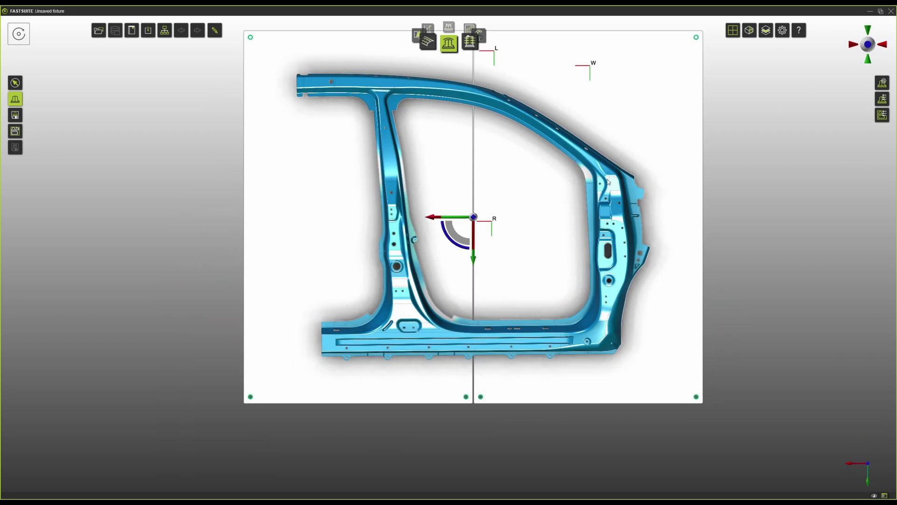
left_click_drag(434, 220, 422, 218)
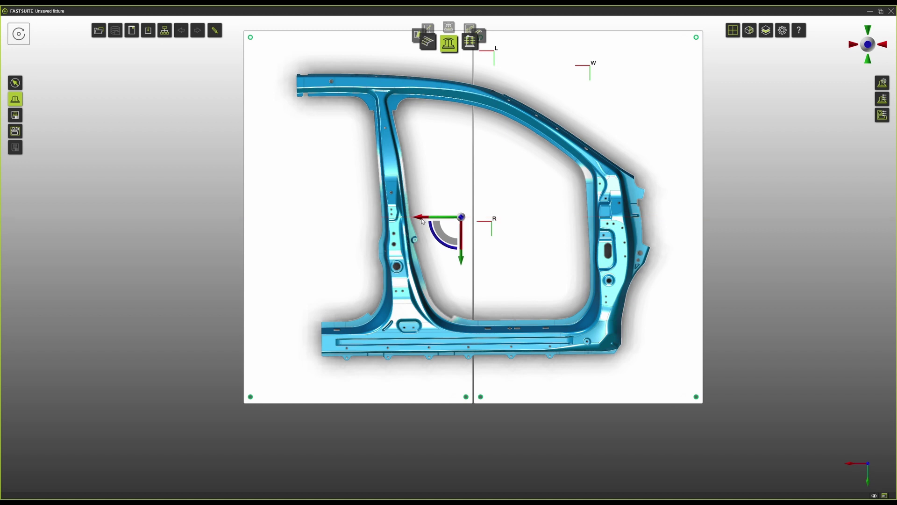
right_click(423, 226)
left_click(413, 243)
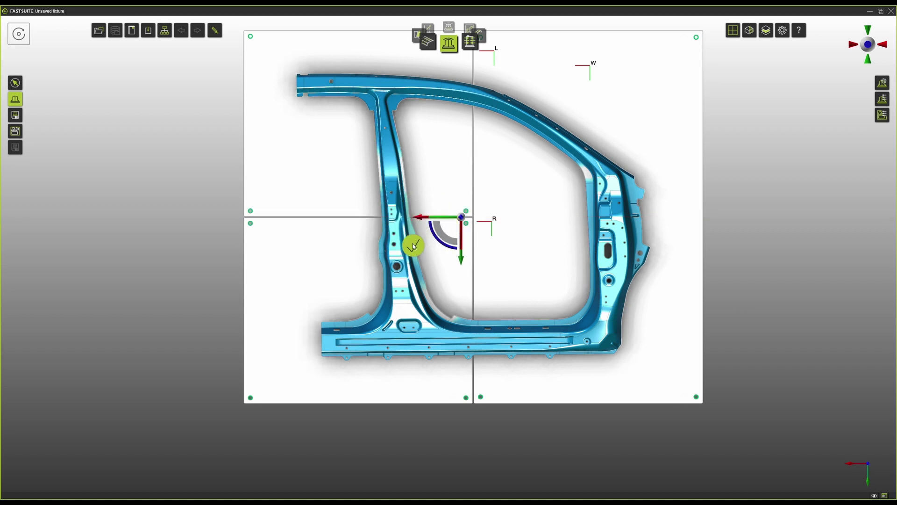
left_click_drag(427, 218, 510, 219)
right_click(511, 223)
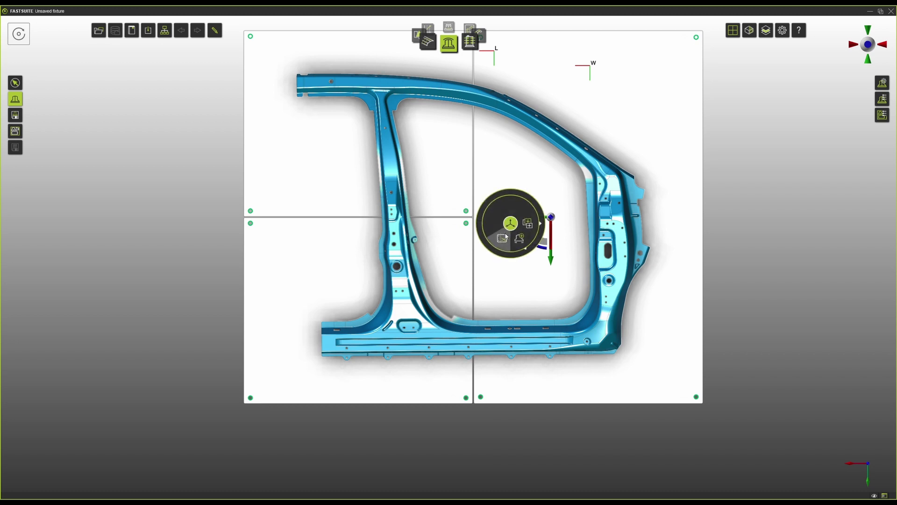
left_click(501, 239)
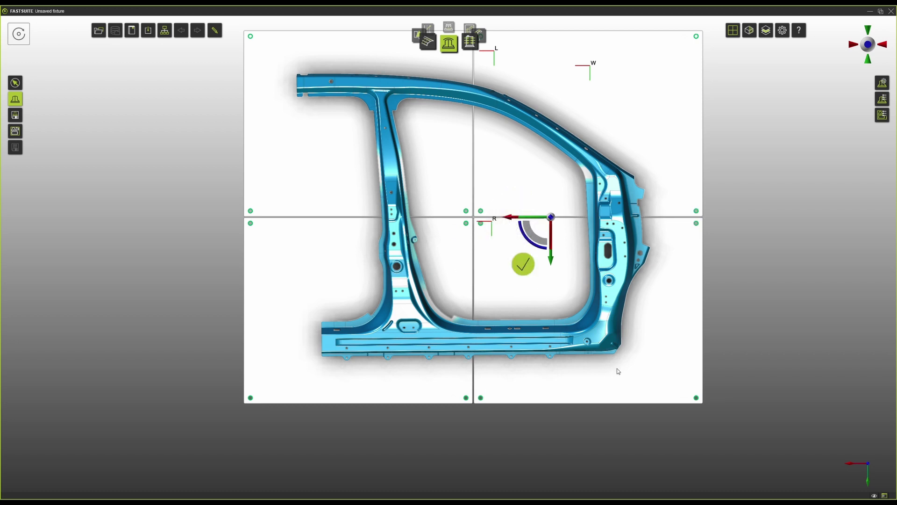
Set the base plate length and width to 400 × 400 mm.
right_click(548, 305)
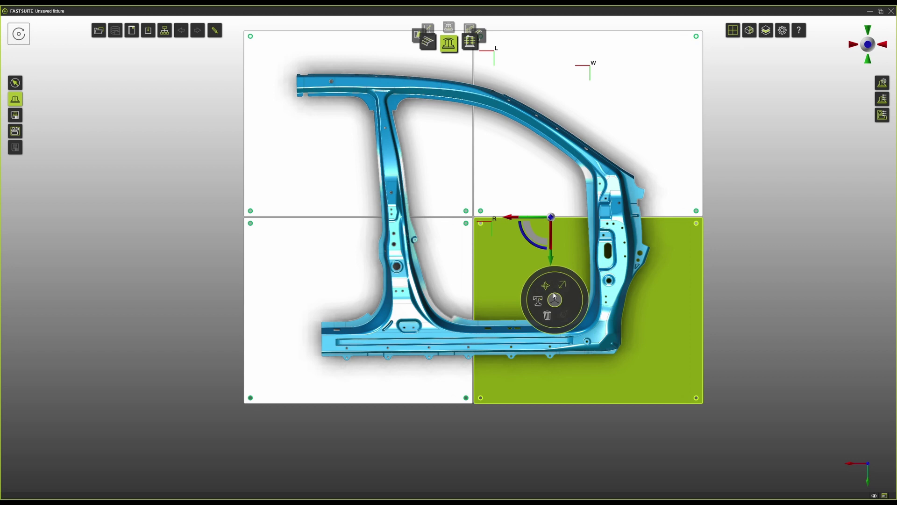
left_click(565, 285)
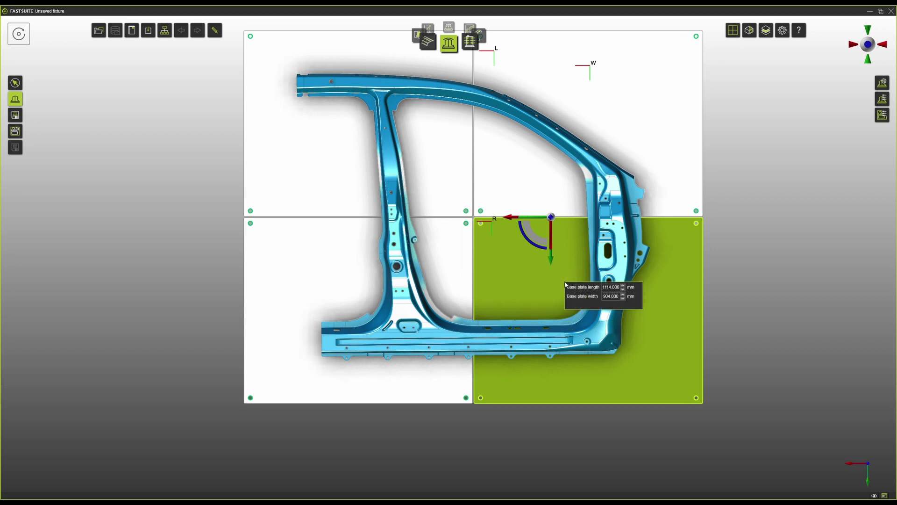
double_click(615, 286)
type("400")
key("Tab")
type("400")
key("Return")
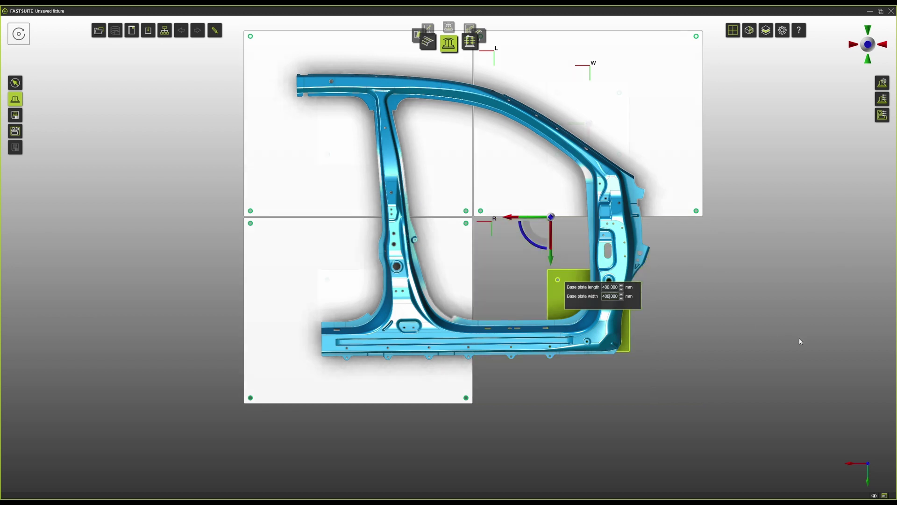
Move the lower-left base plate right so it sits beneath the sill.
left_click(363, 299)
left_click(362, 286)
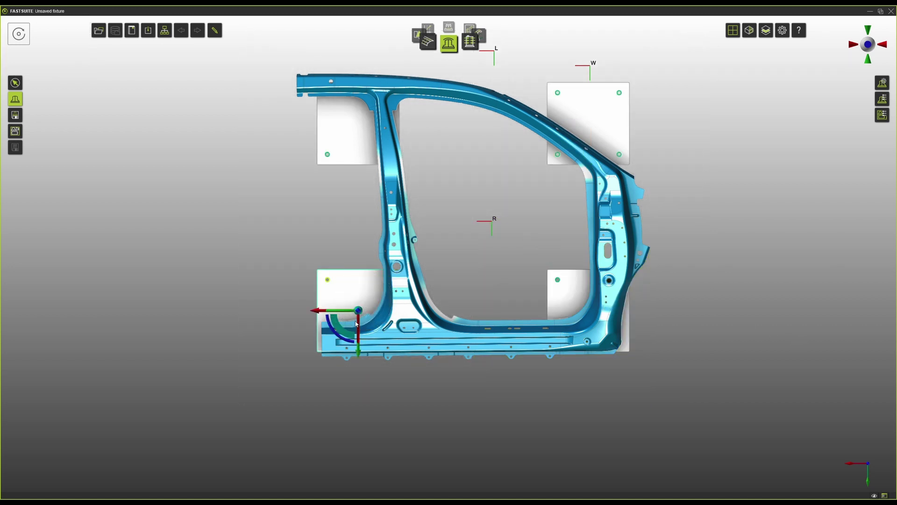
left_click_drag(348, 339, 395, 350)
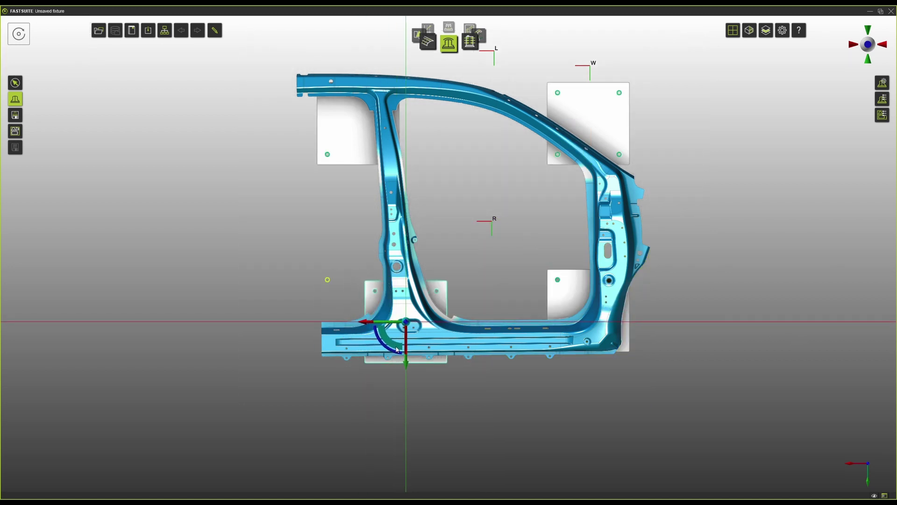
left_click(364, 133)
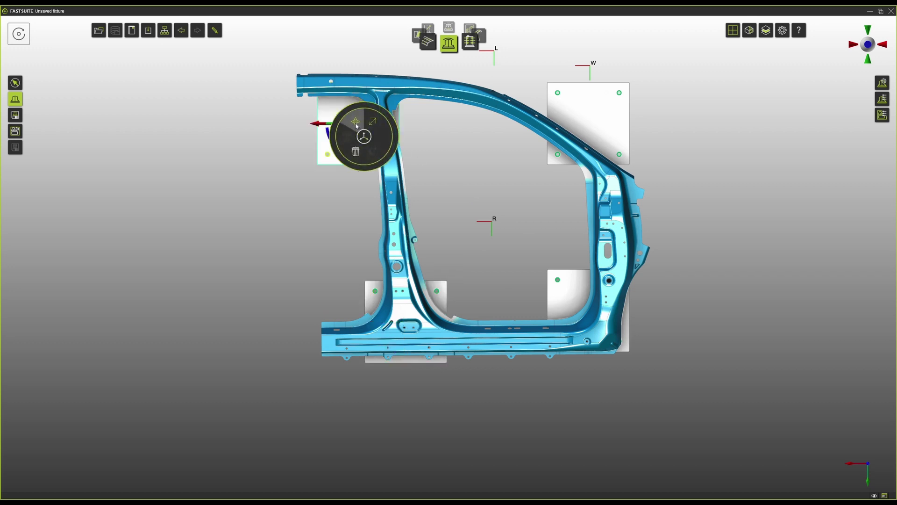
Set the lower-right plate's support length to 200 mm, then orbit to an oblique view.
left_click(345, 147)
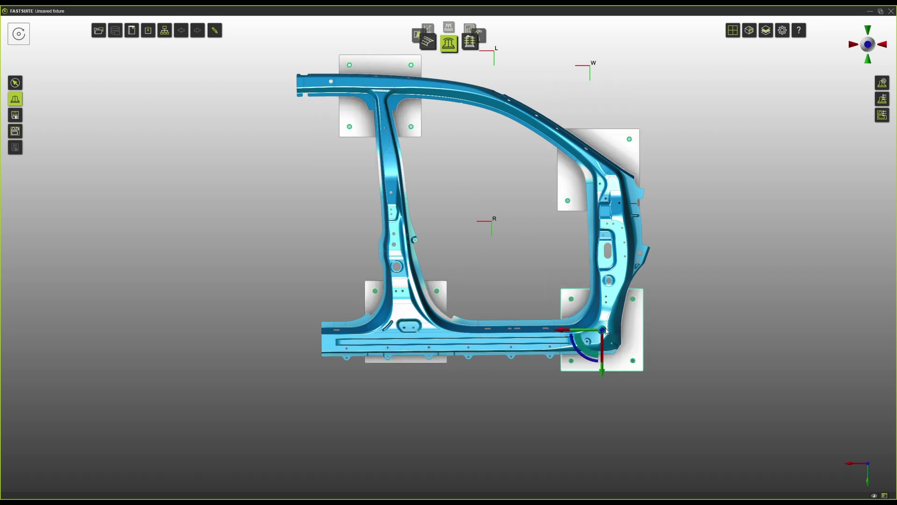
left_click(606, 331)
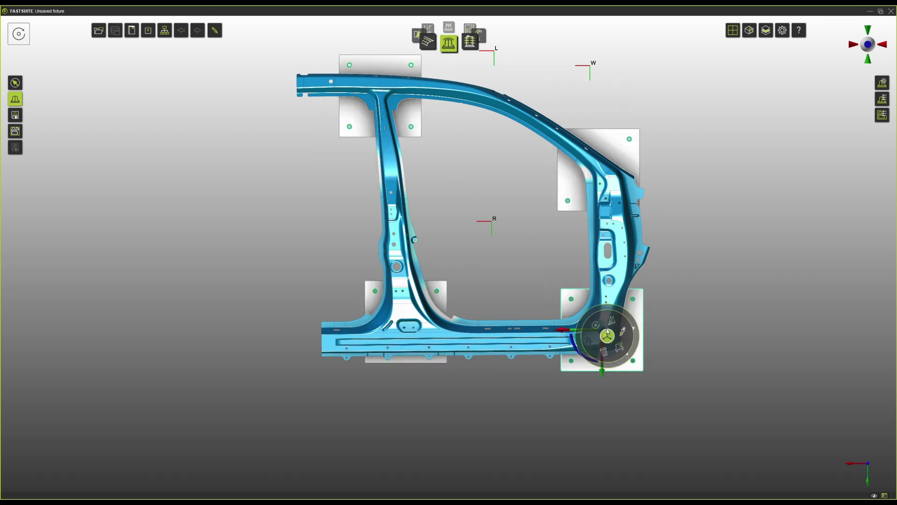
left_click(632, 358)
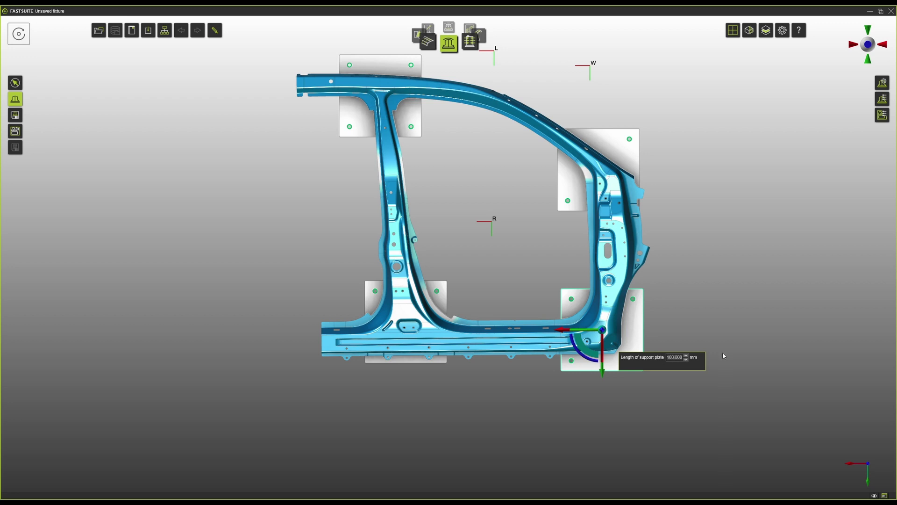
type("200")
key("Return")
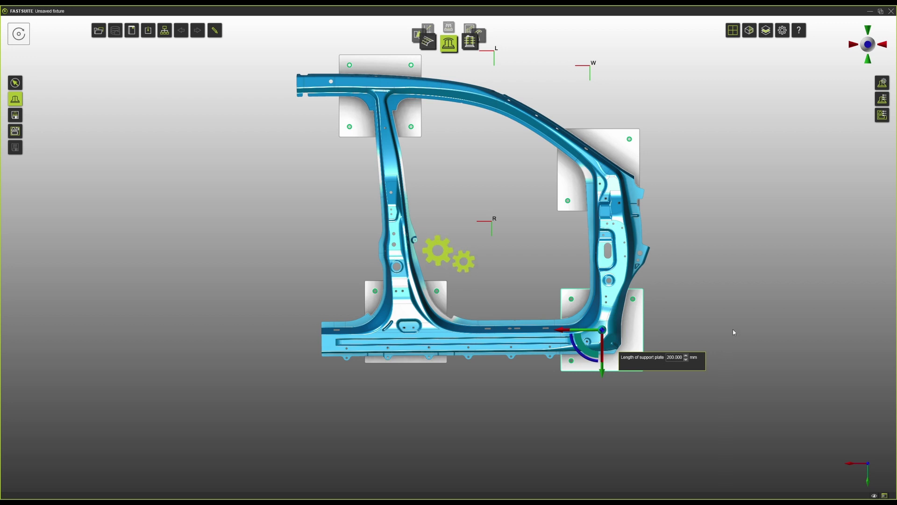
mouse_move(673, 335)
middle_mouse_down()
mouse_move(649, 293)
mouse_move(630, 310)
mouse_move(429, 301)
mouse_move(497, 253)
mouse_move(511, 224)
mouse_move(551, 242)
mouse_move(647, 252)
mouse_move(376, 333)
mouse_move(352, 250)
mouse_move(397, 264)
mouse_move(343, 260)
mouse_move(348, 273)
middle_mouse_up()
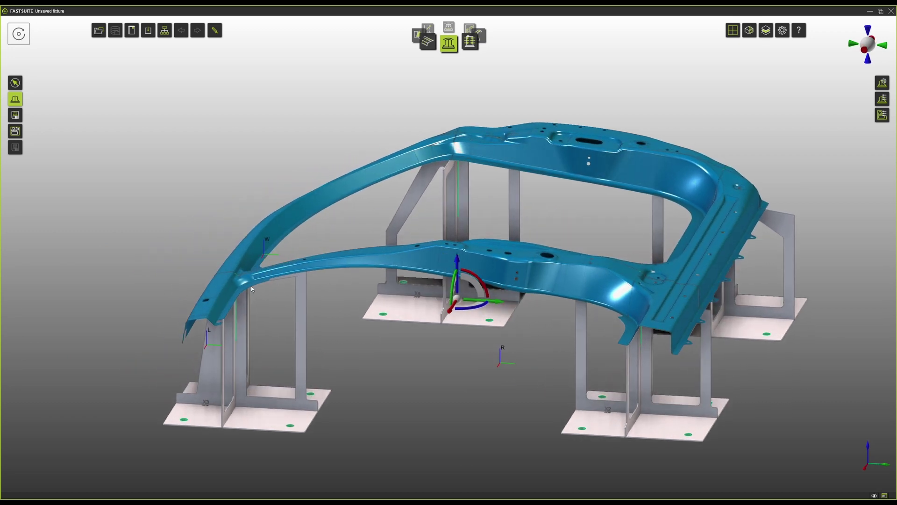
Nest all fixture plates flat on a sheet and zoom in on the labelled plates.
middle_click_drag(251, 285, 478, 268)
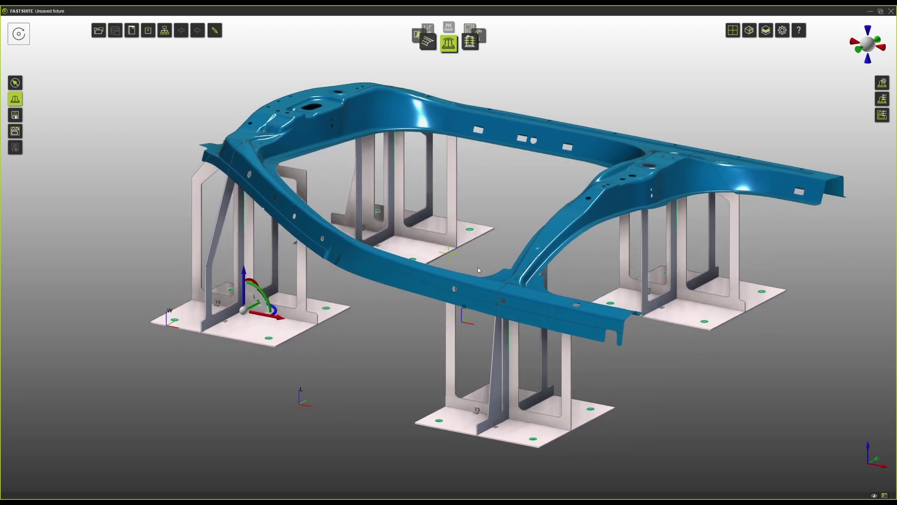
scroll(478, 268, "down", 4)
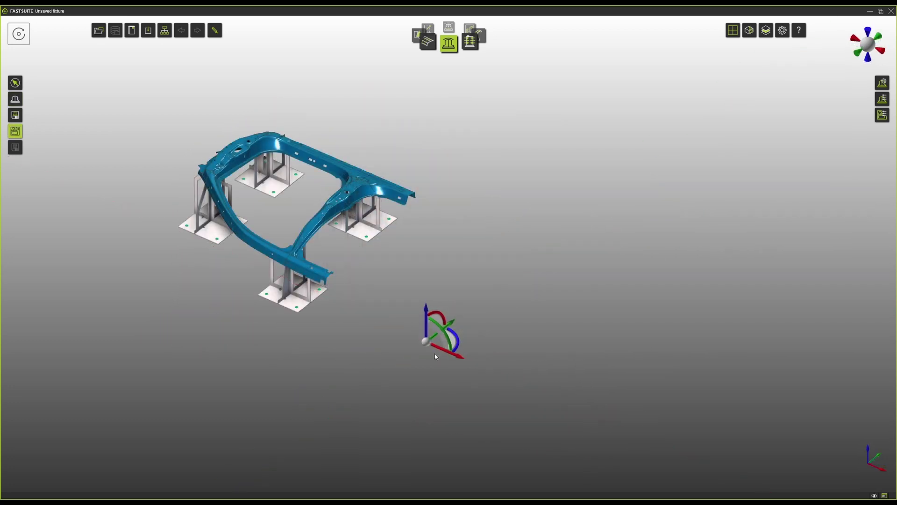
right_click(424, 342)
left_click(408, 347)
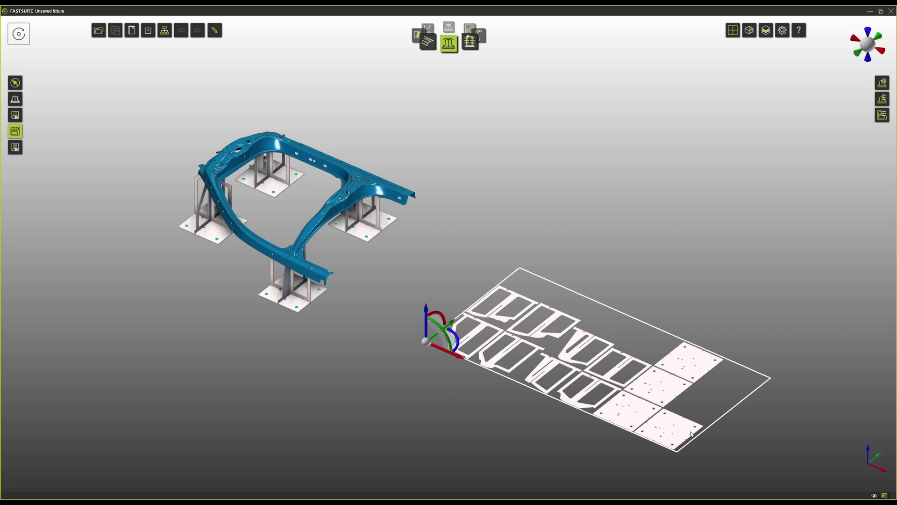
scroll(687, 437, "up", 6)
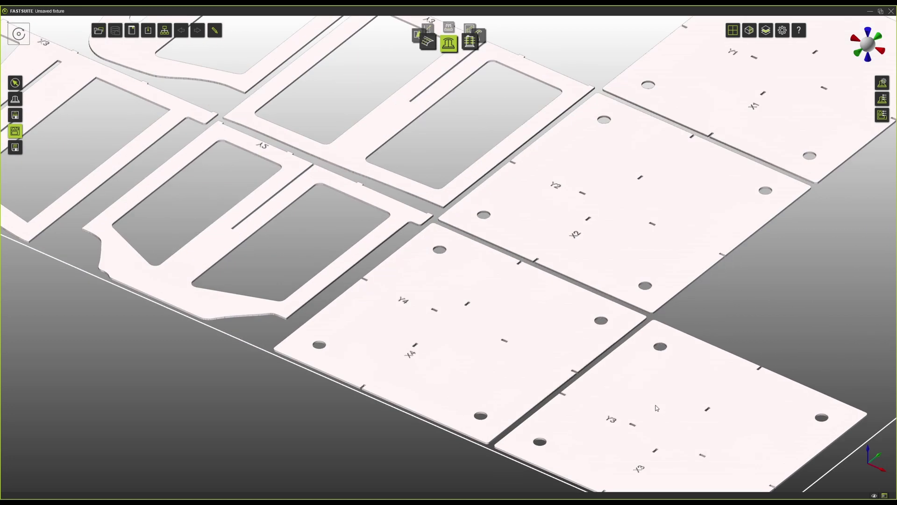
scroll(657, 407, "down", 3)
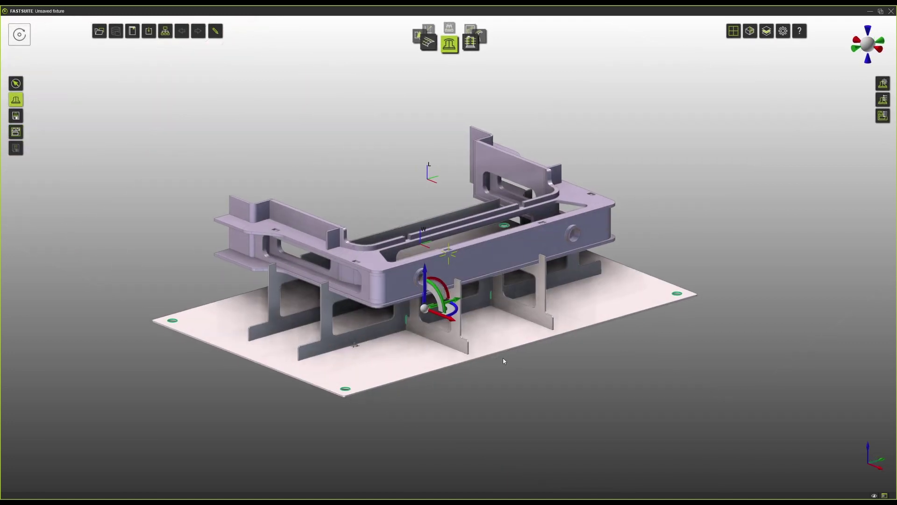
Place the placement point on the lower rail under the part, using a front view and zoom.
middle_click_drag(500, 361, 300, 358)
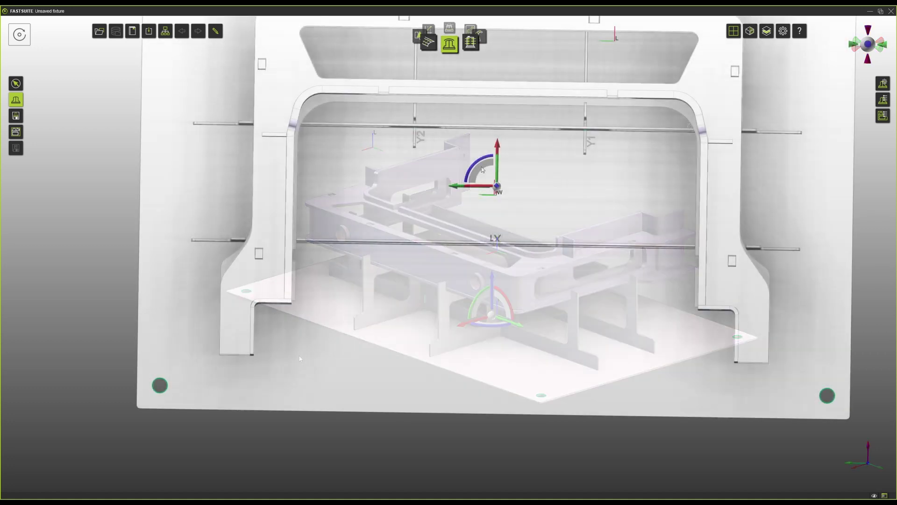
left_click_drag(481, 169, 378, 303)
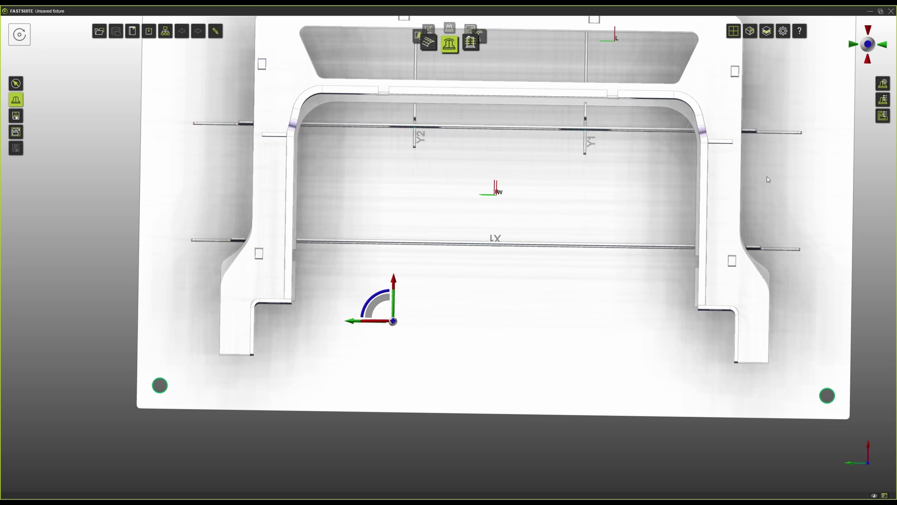
left_click(868, 58)
middle_click_drag(706, 173, 581, 315)
scroll(490, 345, "up", 3)
left_click_drag(454, 355, 456, 279)
scroll(455, 279, "up", 10)
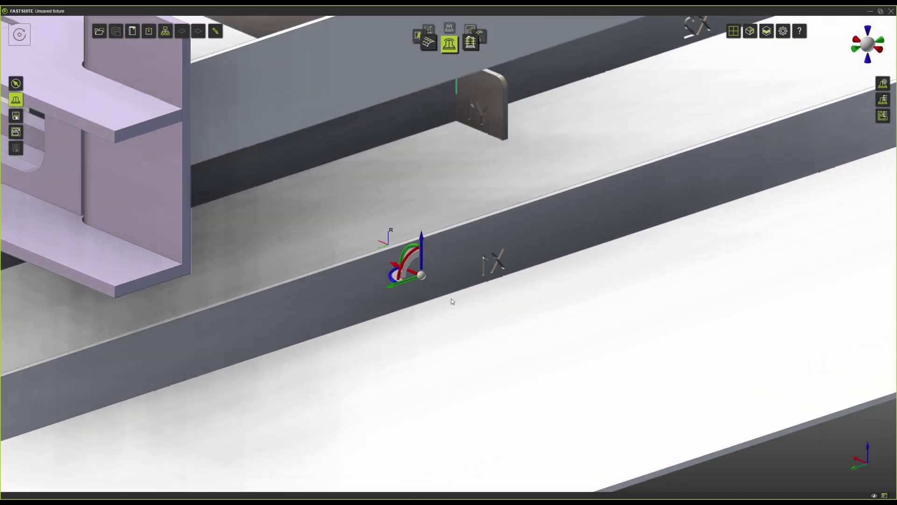
middle_click_drag(452, 307, 470, 266)
Add a Tower with Length 50, Width 30, Flange Width 5, top plate and tabs.
right_click(441, 236)
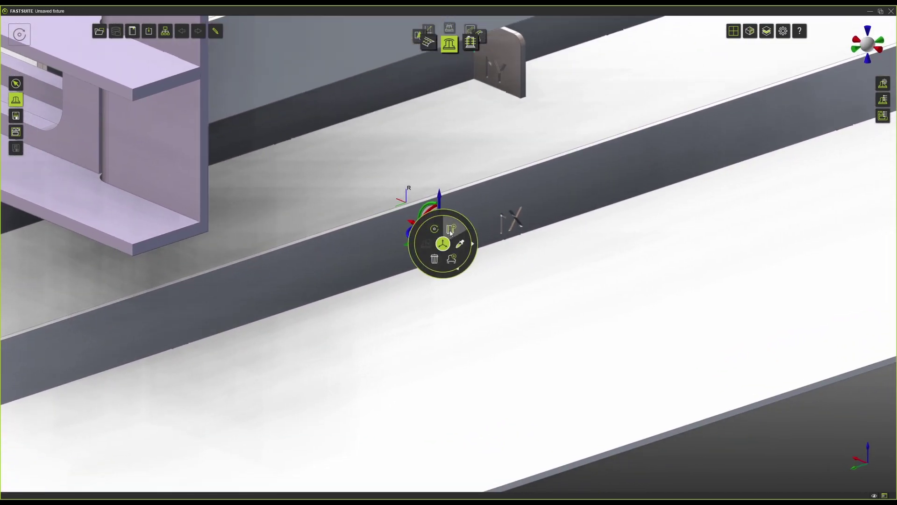
left_click(460, 242)
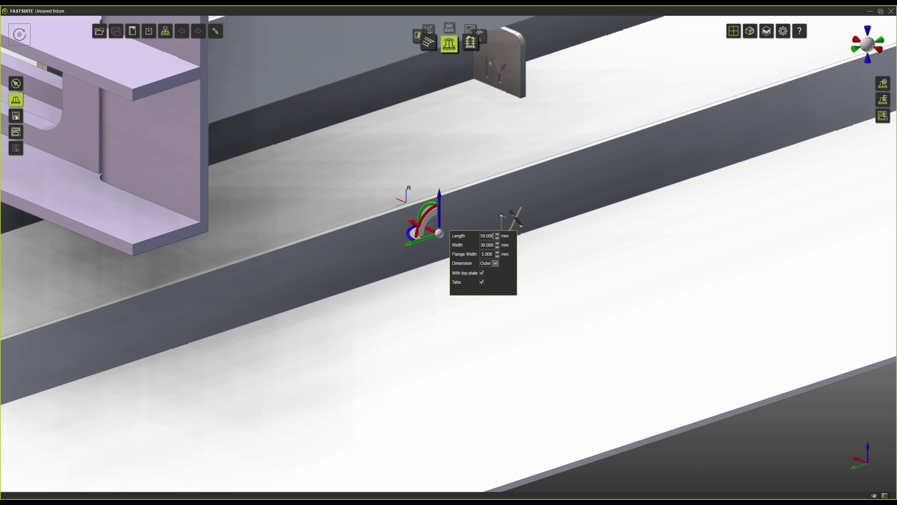
left_click(524, 341)
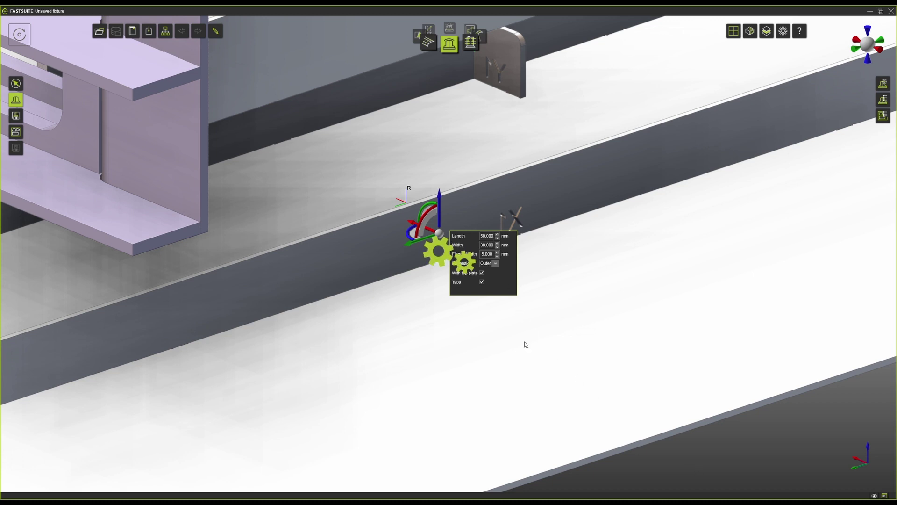
mouse_move(495, 324)
middle_mouse_down()
mouse_move(490, 341)
mouse_move(486, 309)
middle_mouse_up()
scroll(490, 341, "up", 3)
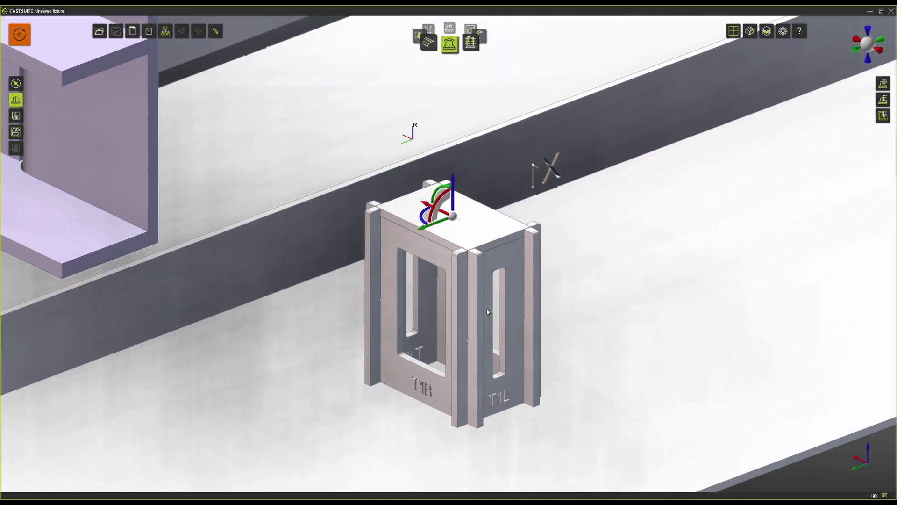
Turn off the tower's top plate with Modify Tower.
left_click(483, 231)
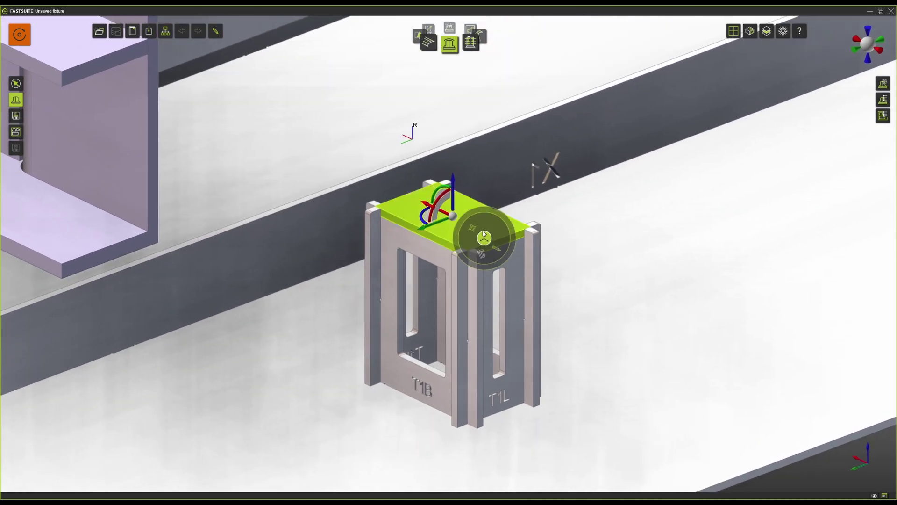
left_click(493, 255)
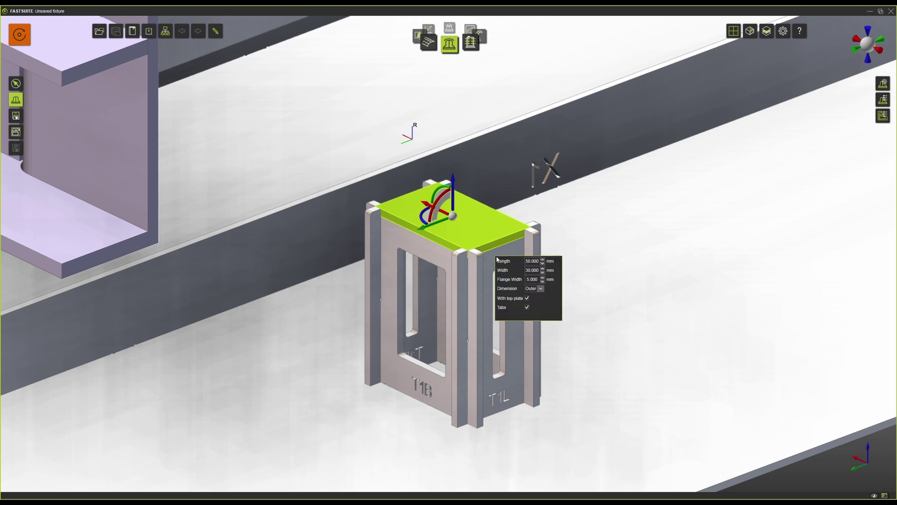
left_click(527, 298)
left_click(630, 404)
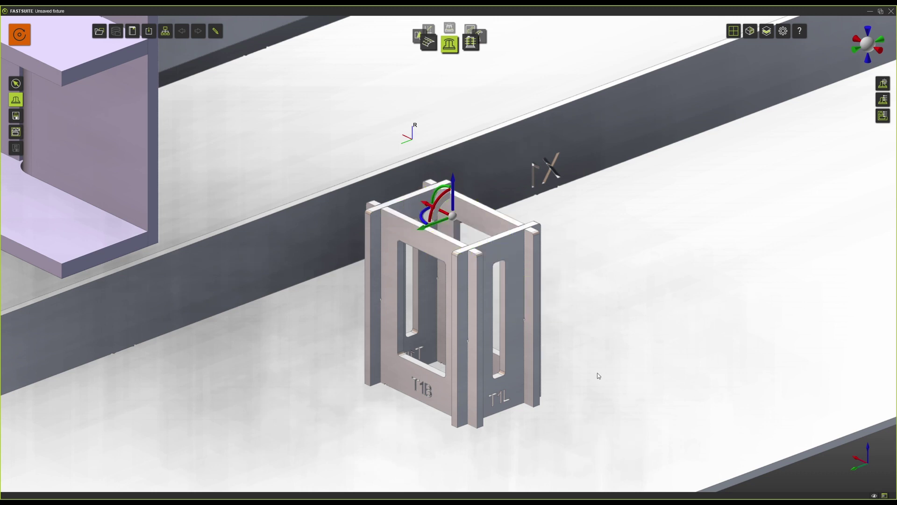
Rotate the tower about its vertical axis and drag it taller along Z.
left_click(511, 252)
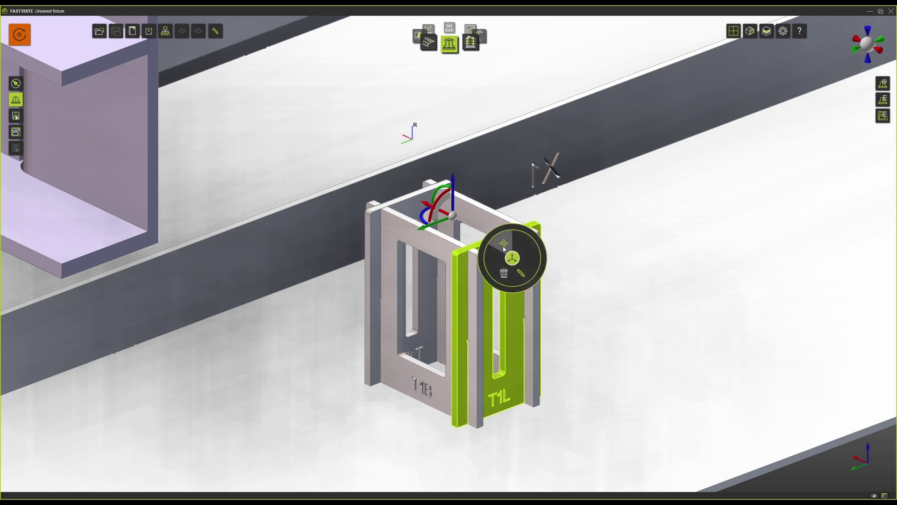
left_click(501, 250)
left_click_drag(423, 215, 450, 223)
left_click(467, 244)
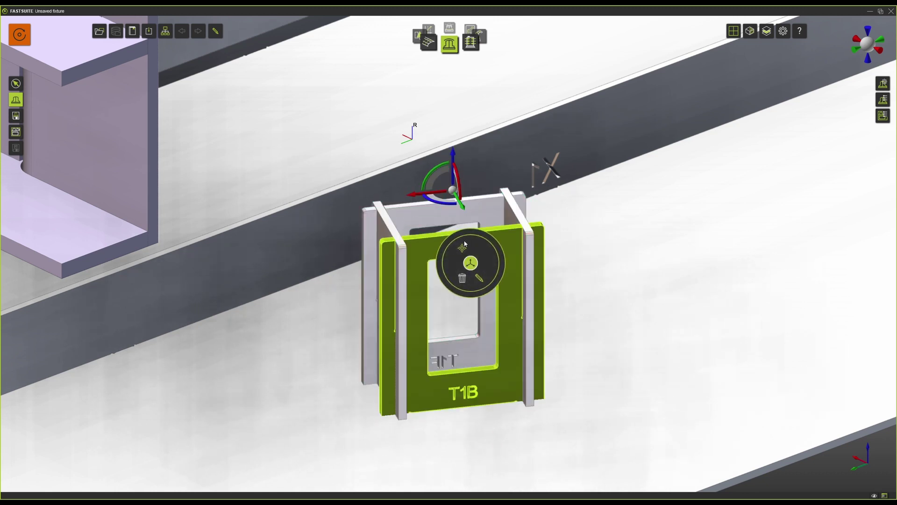
left_click(468, 243)
left_click_drag(453, 201, 457, 161)
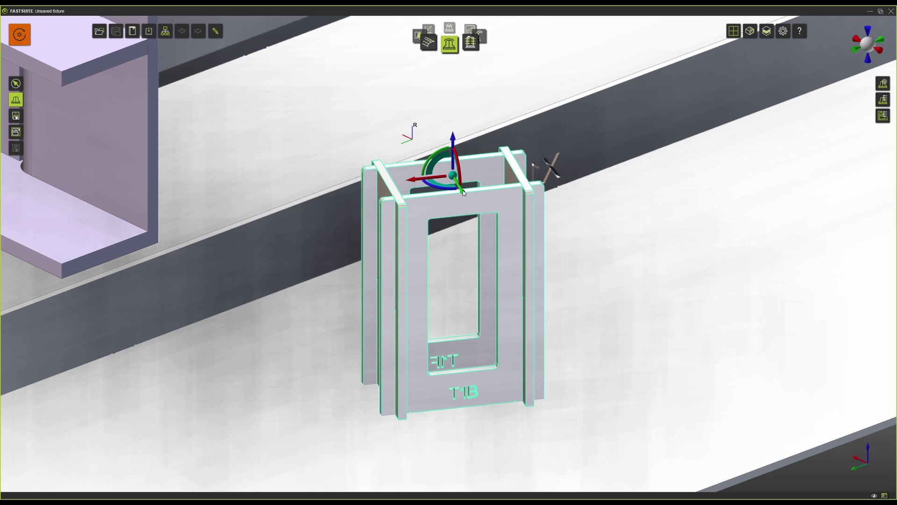
Delete the open T1B tower and create a new tower, T2B, with a top plate there.
right_click(523, 225)
left_click(516, 246)
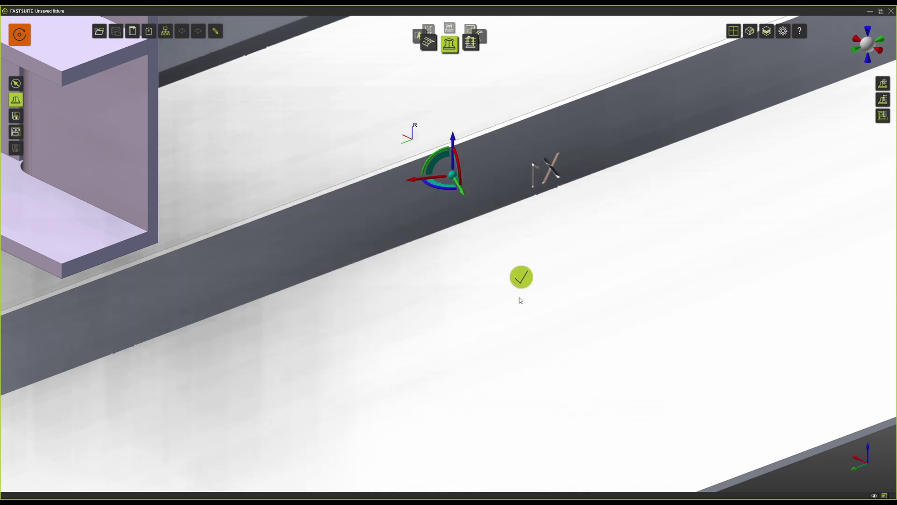
right_click(453, 181)
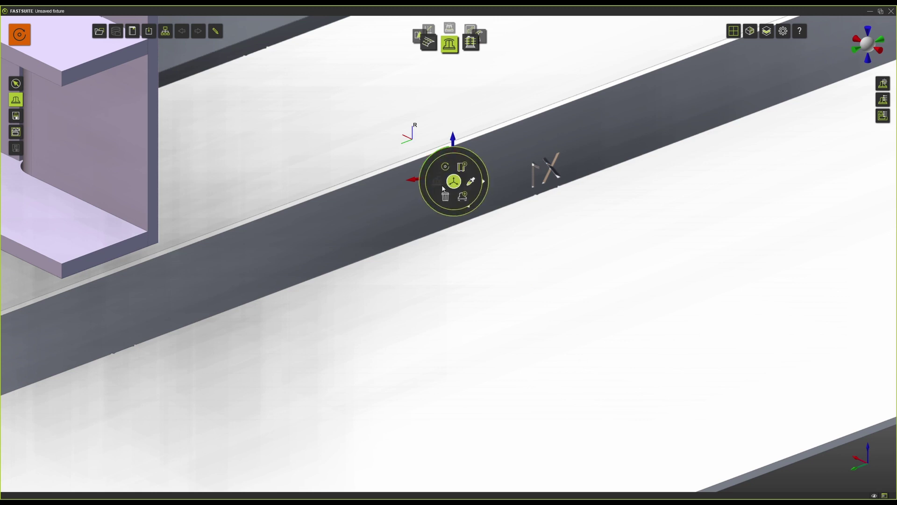
left_click(461, 167)
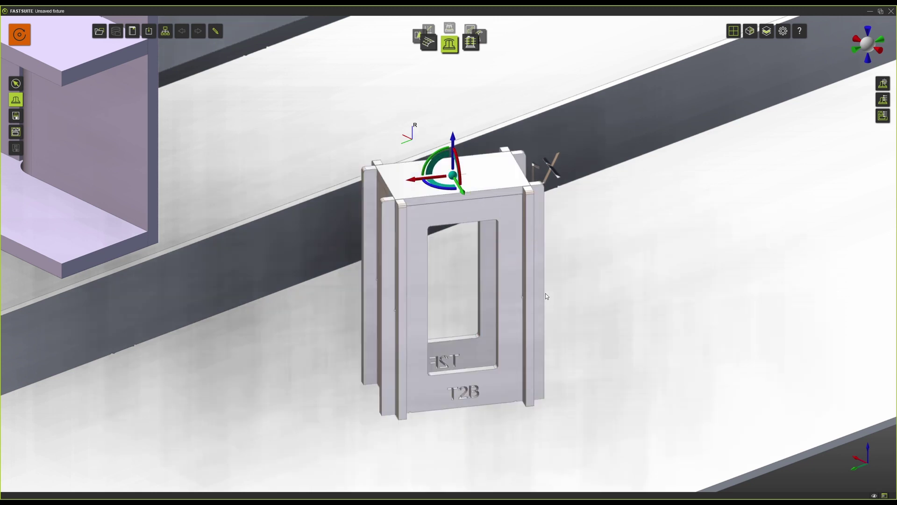